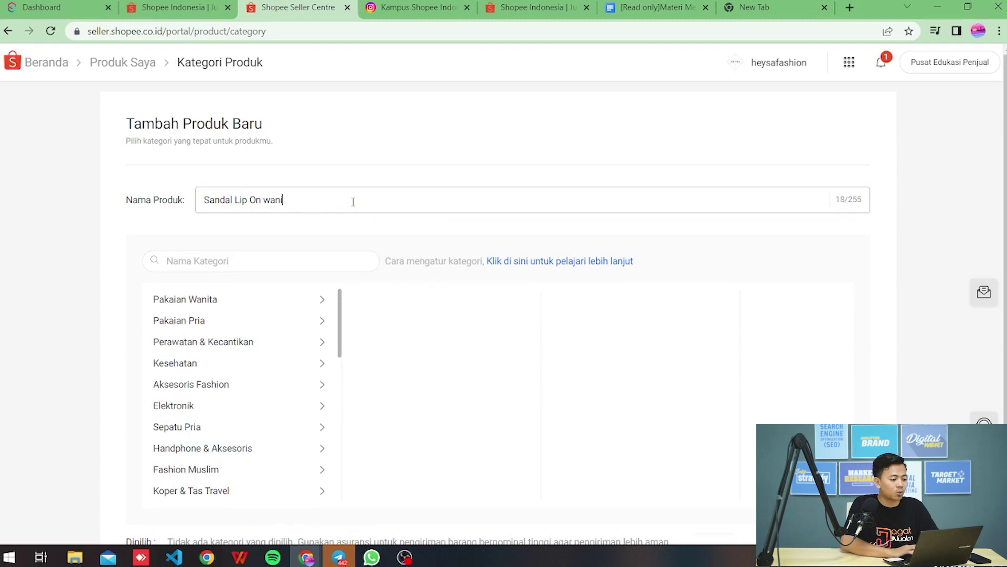
- Complete the new product's name as "Sandal Lip On wanita Warna Warni"
{"action": "type", "text": "Wa"}
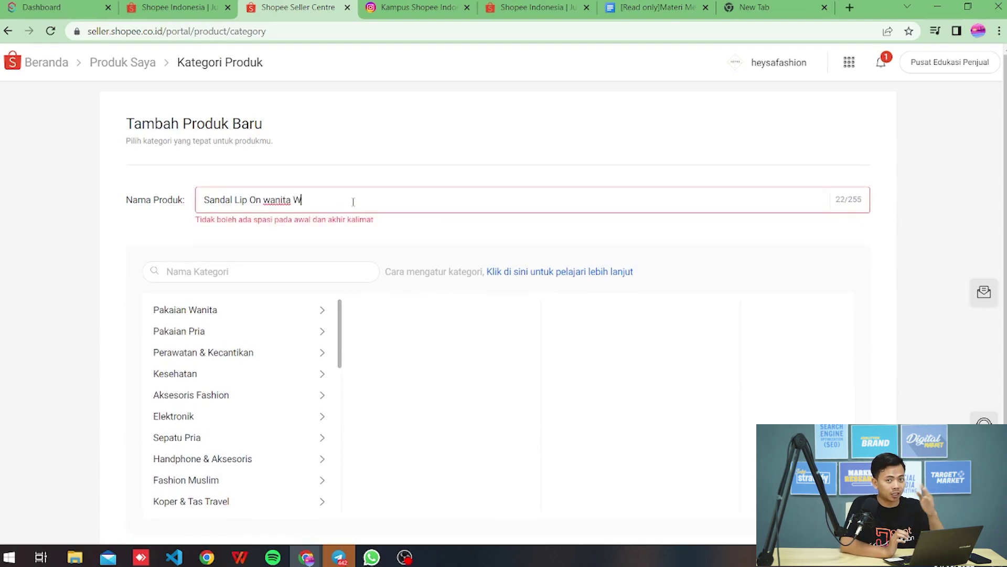
{"action": "type", "text": "rna"}
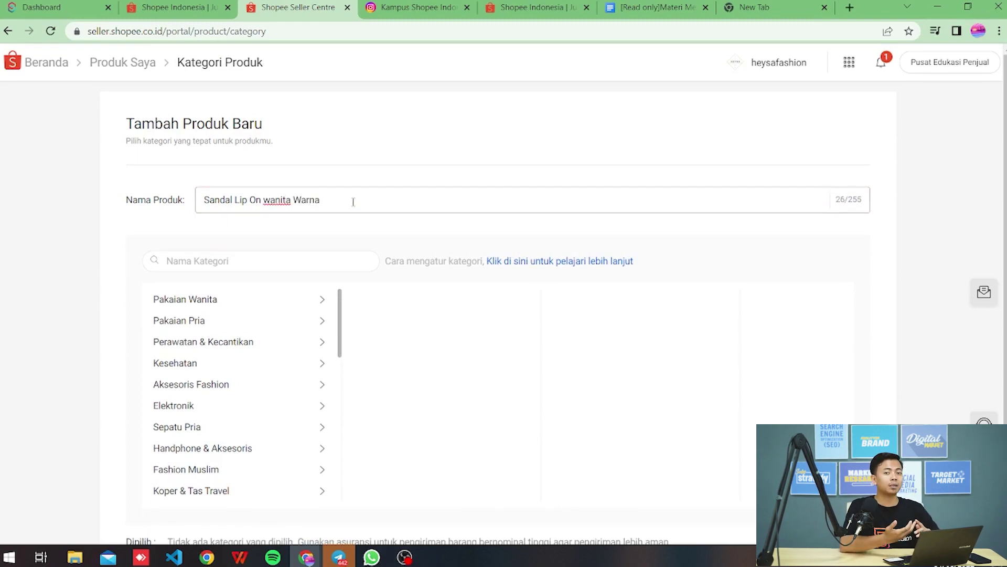
{"action": "type", "text": " W"}
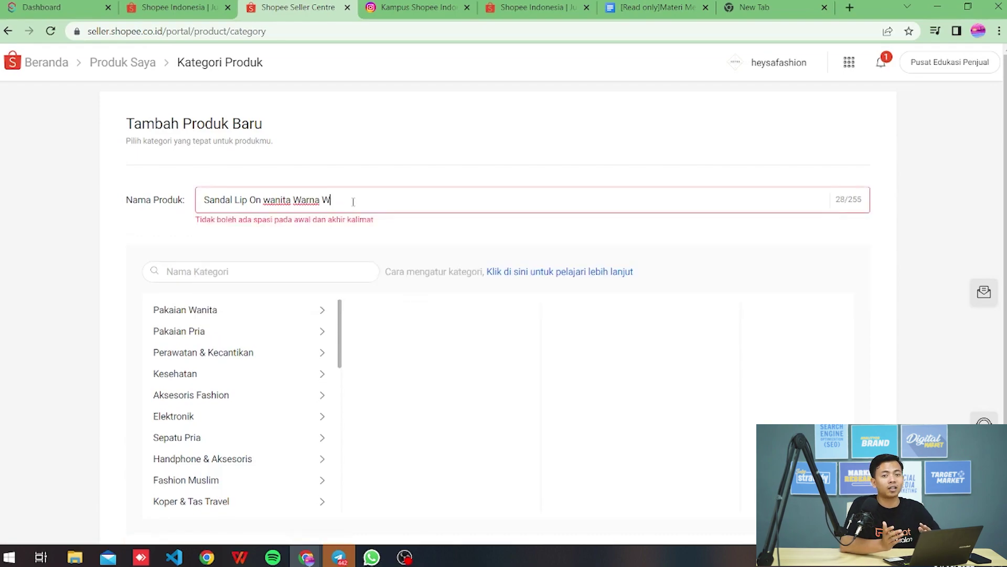
{"action": "type", "text": "arni"}
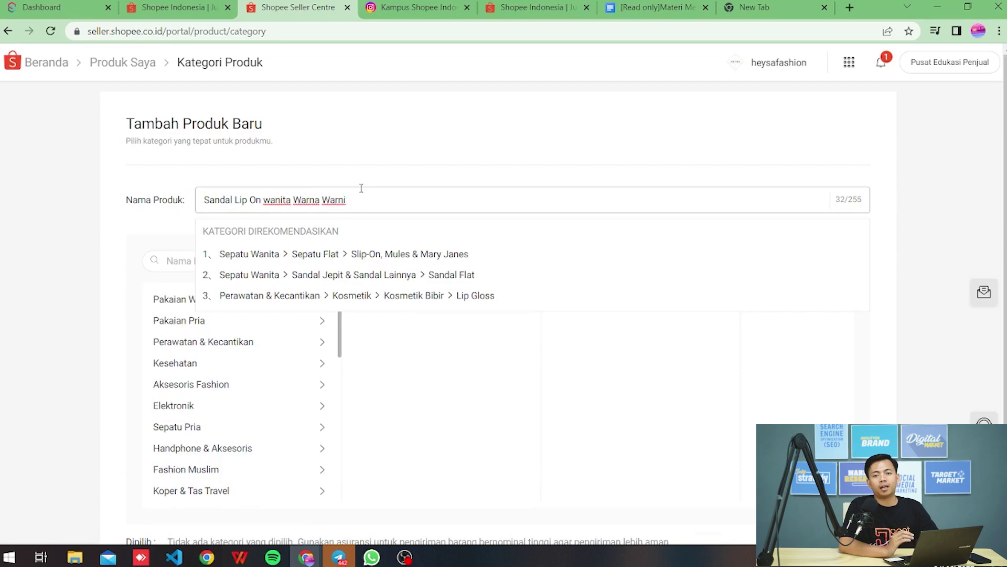
- Set the product category to Sepatu Wanita > Sandal Jepit & Sandal Lainnya > Sandal Rumah and continue to the product details form
{"action": "left_click", "coordinate": [346, 276]}
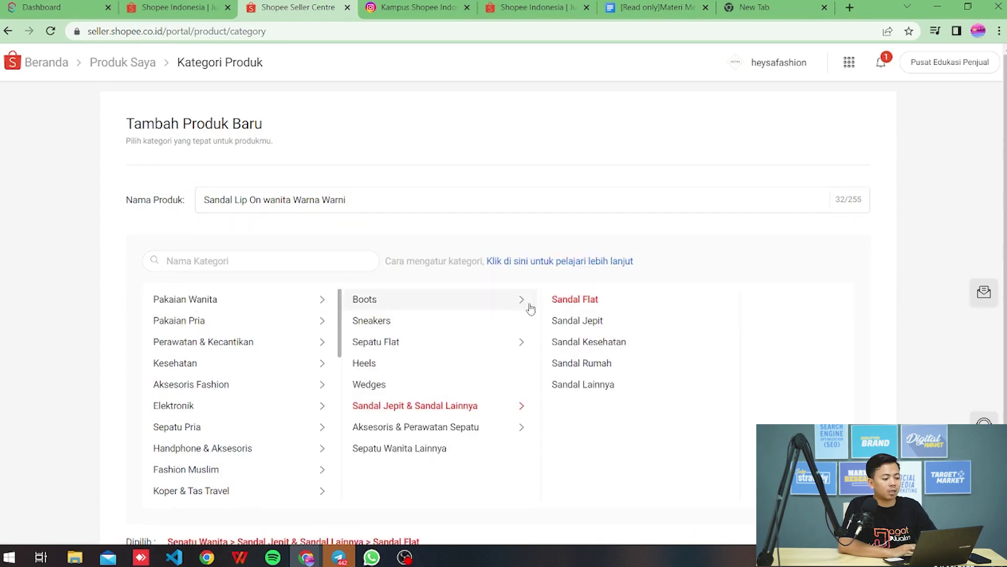
{"action": "left_click", "coordinate": [574, 365]}
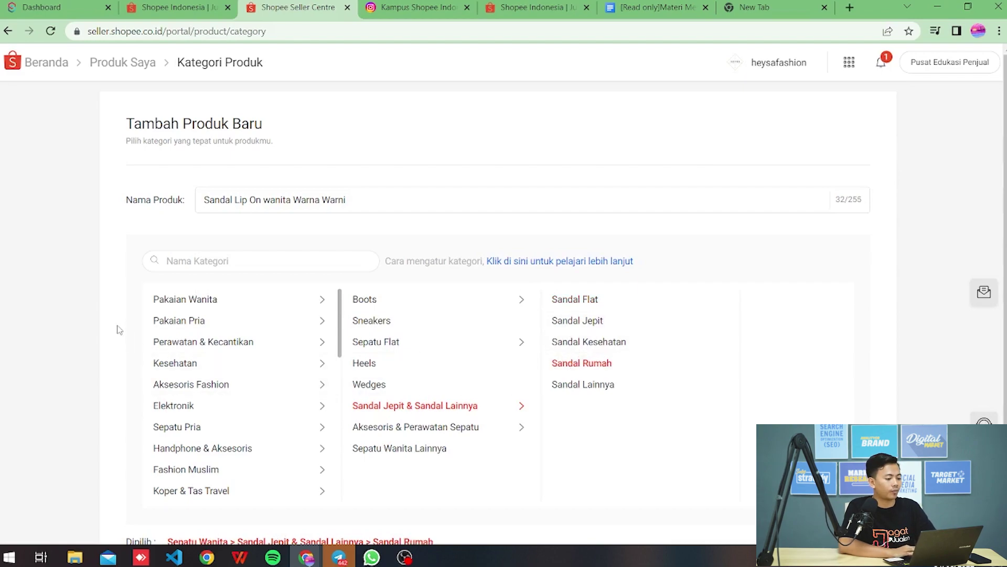
{"action": "scroll", "coordinate": [120, 320], "scroll_direction": "down", "scroll_amount": 2}
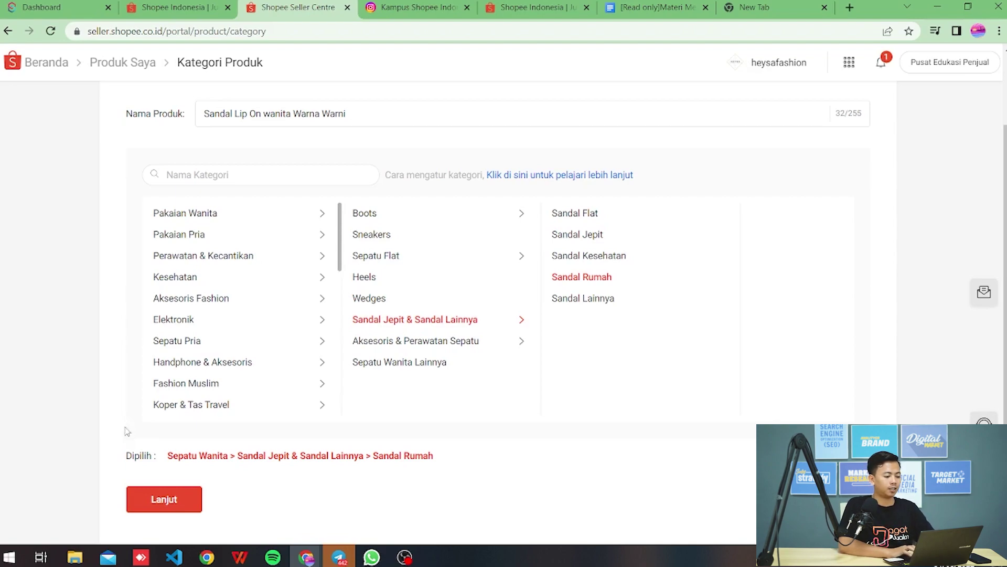
{"action": "left_click", "coordinate": [175, 507]}
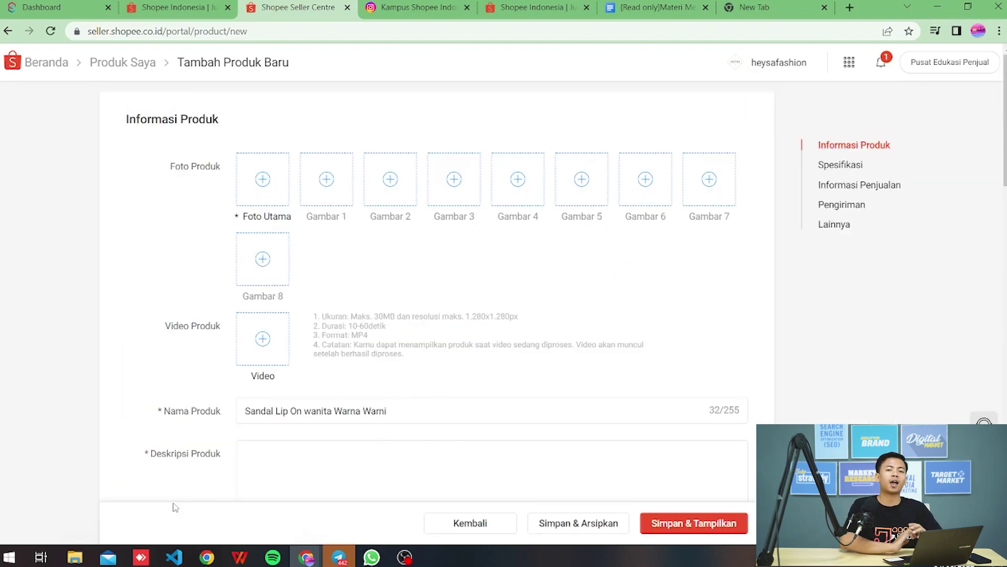
{"action": "left_click", "coordinate": [262, 187]}
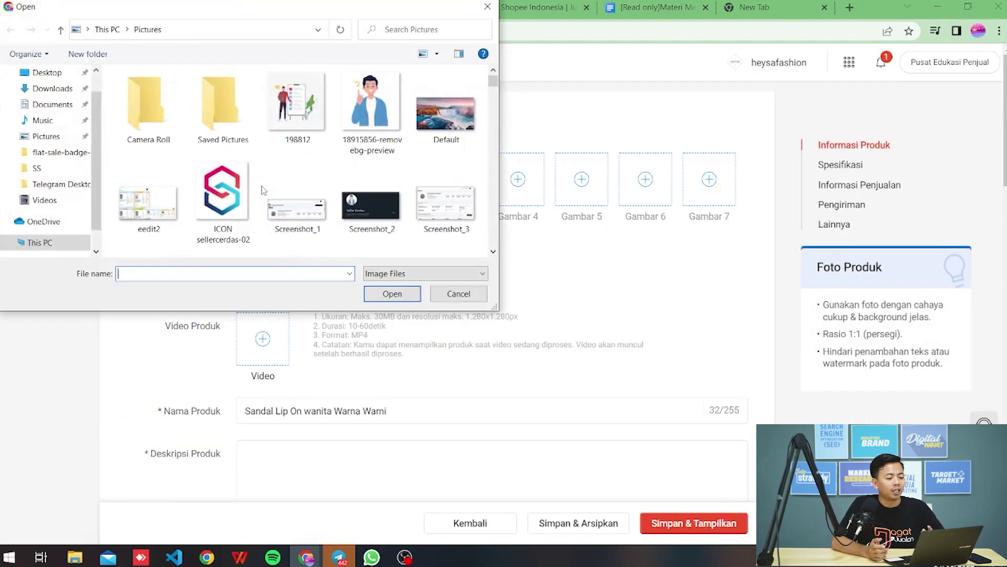
{"action": "scroll", "coordinate": [265, 137], "scroll_direction": "down", "scroll_amount": 4}
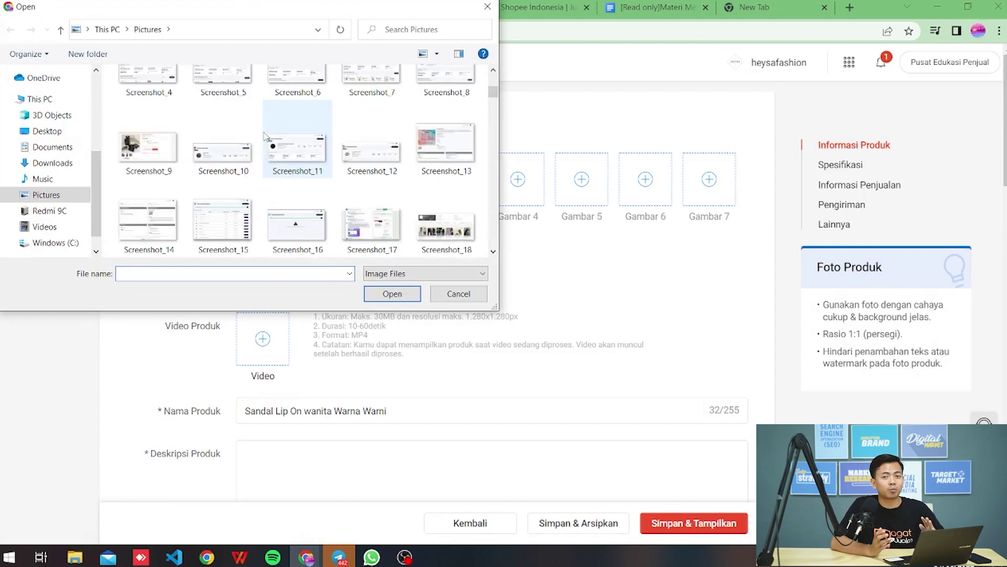
{"action": "scroll", "coordinate": [265, 136], "scroll_direction": "down", "scroll_amount": 3}
{"action": "left_click", "coordinate": [52, 163]}
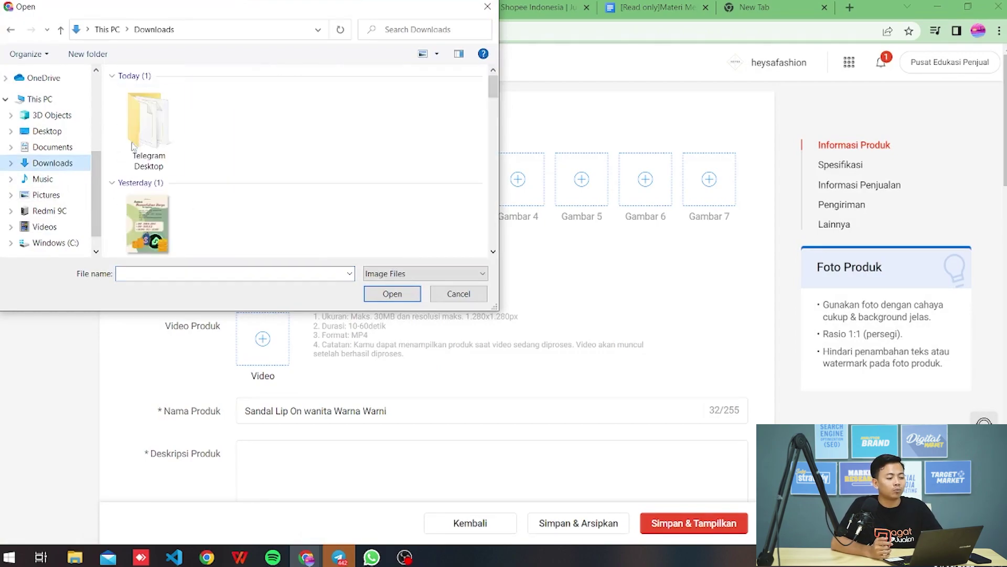
{"action": "scroll", "coordinate": [133, 146], "scroll_direction": "down", "scroll_amount": 5}
{"action": "scroll", "coordinate": [220, 139], "scroll_direction": "down", "scroll_amount": 10}
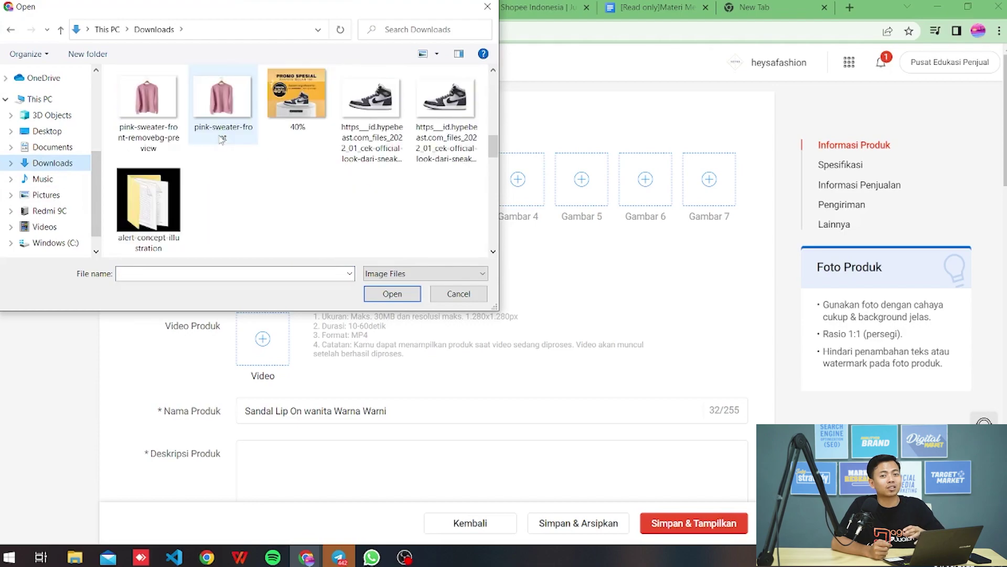
{"action": "scroll", "coordinate": [220, 139], "scroll_direction": "down", "scroll_amount": 8}
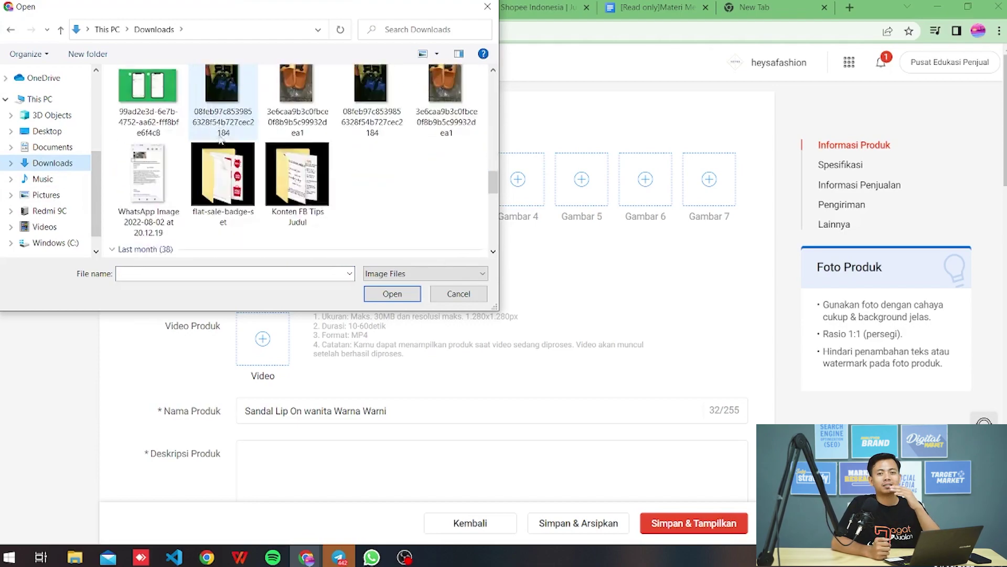
{"action": "scroll", "coordinate": [269, 114], "scroll_direction": "up", "scroll_amount": 2}
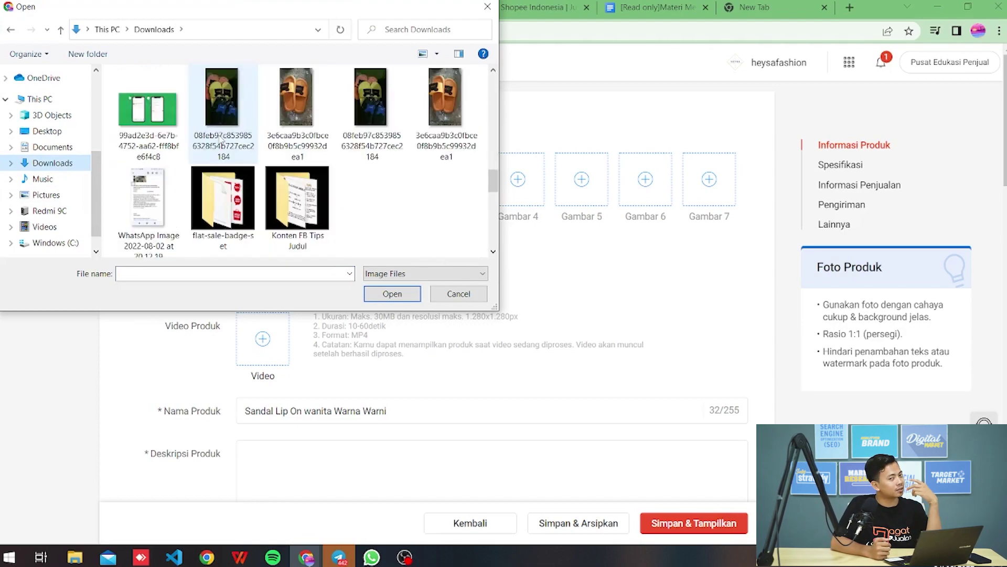
{"action": "double_click", "coordinate": [231, 108]}
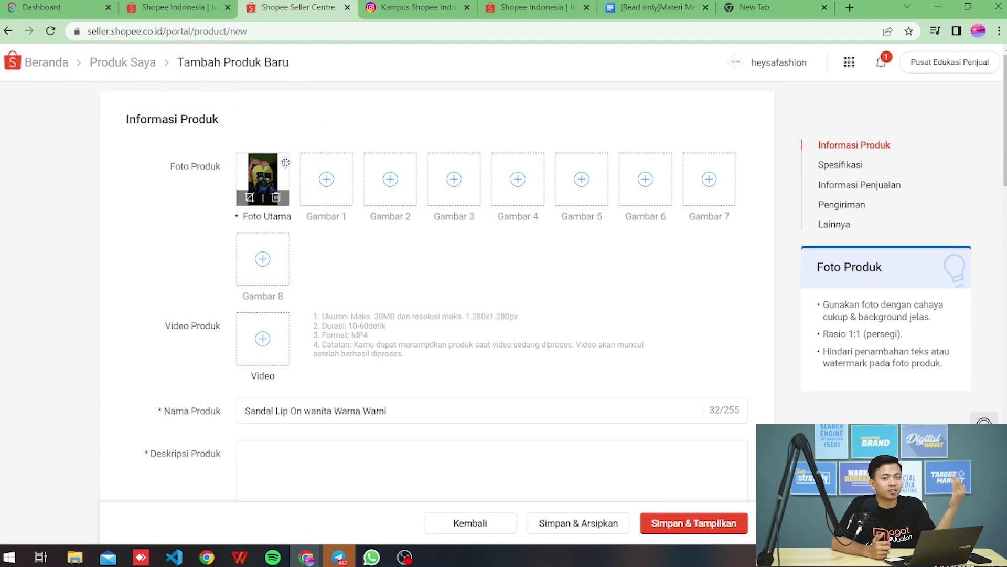
- Upload the first orange sandal photo from the Downloads folder as Gambar 1
{"action": "left_click", "coordinate": [328, 181]}
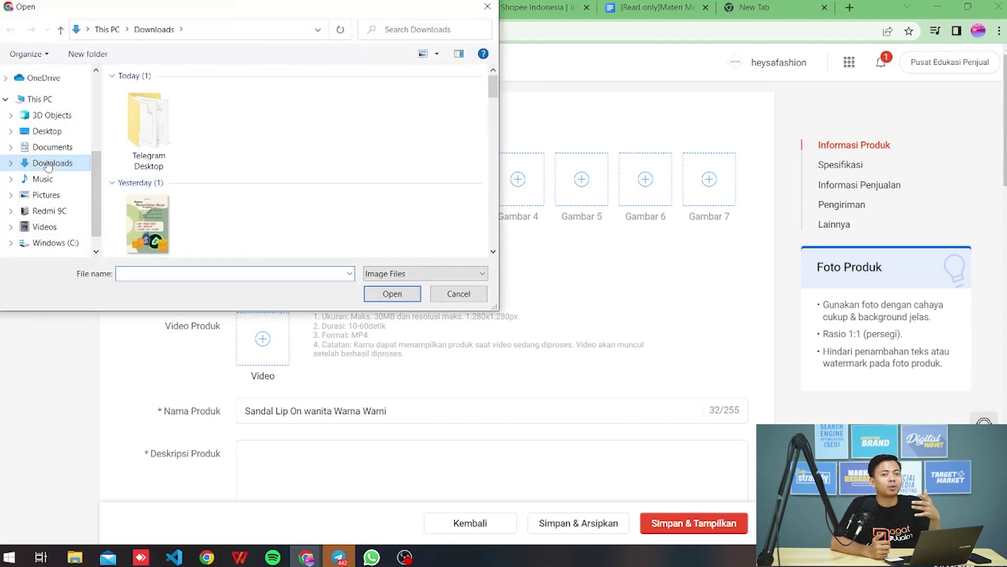
{"action": "scroll", "coordinate": [240, 144], "scroll_direction": "down", "scroll_amount": 5}
{"action": "scroll", "coordinate": [243, 146], "scroll_direction": "up", "scroll_amount": 5}
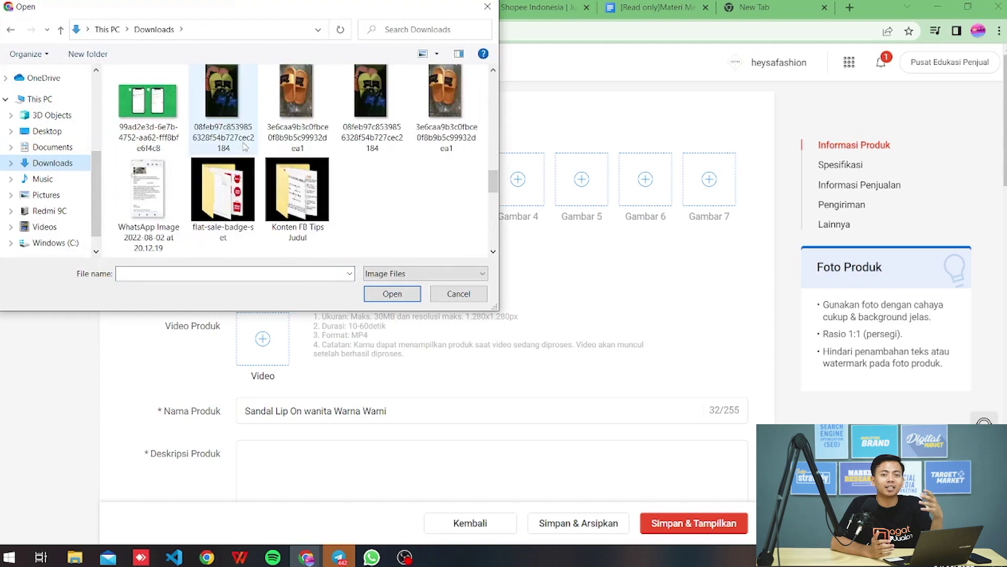
{"action": "scroll", "coordinate": [367, 116], "scroll_direction": "down", "scroll_amount": 1}
{"action": "scroll", "coordinate": [367, 116], "scroll_direction": "up", "scroll_amount": 1}
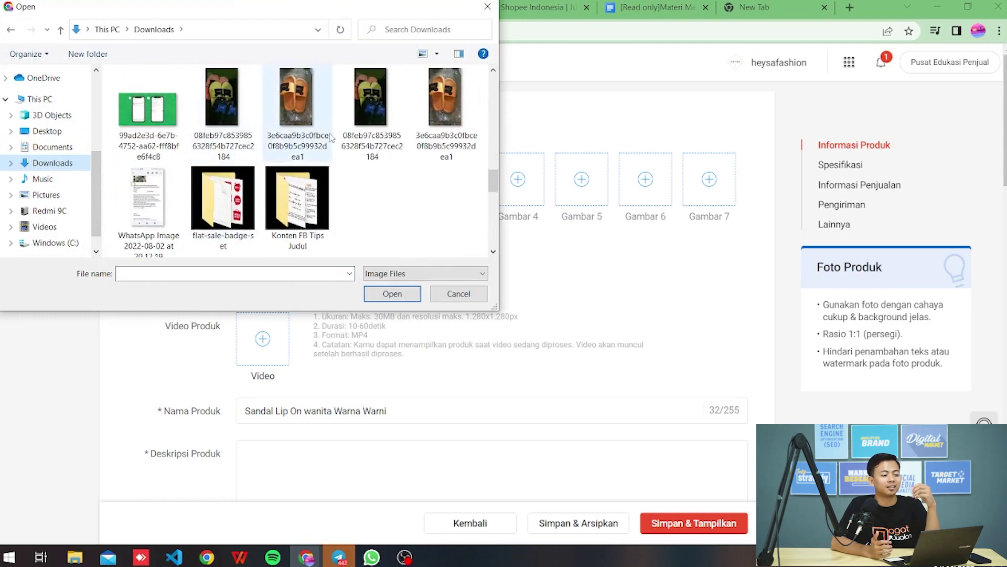
{"action": "double_click", "coordinate": [315, 104]}
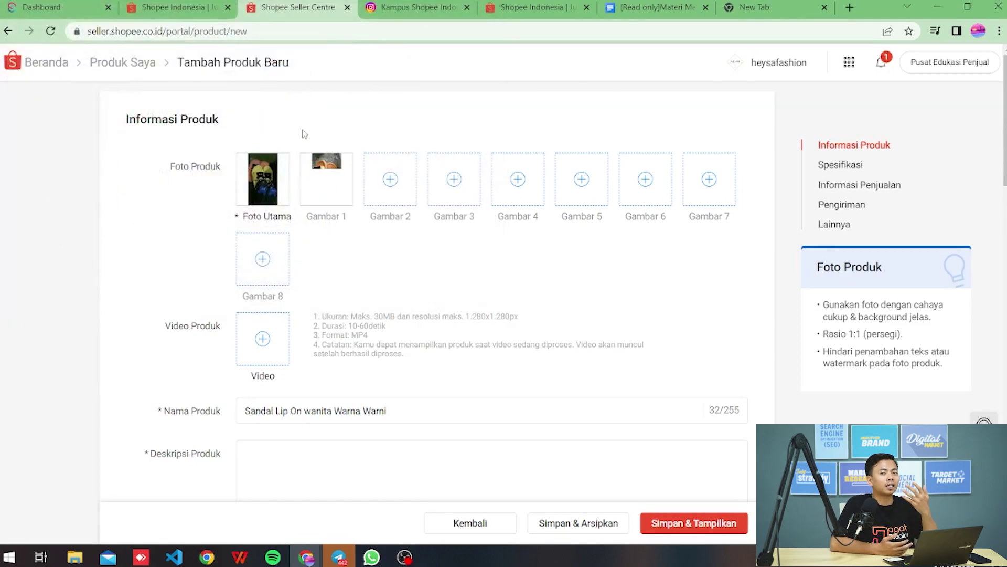
{"action": "left_click", "coordinate": [389, 185]}
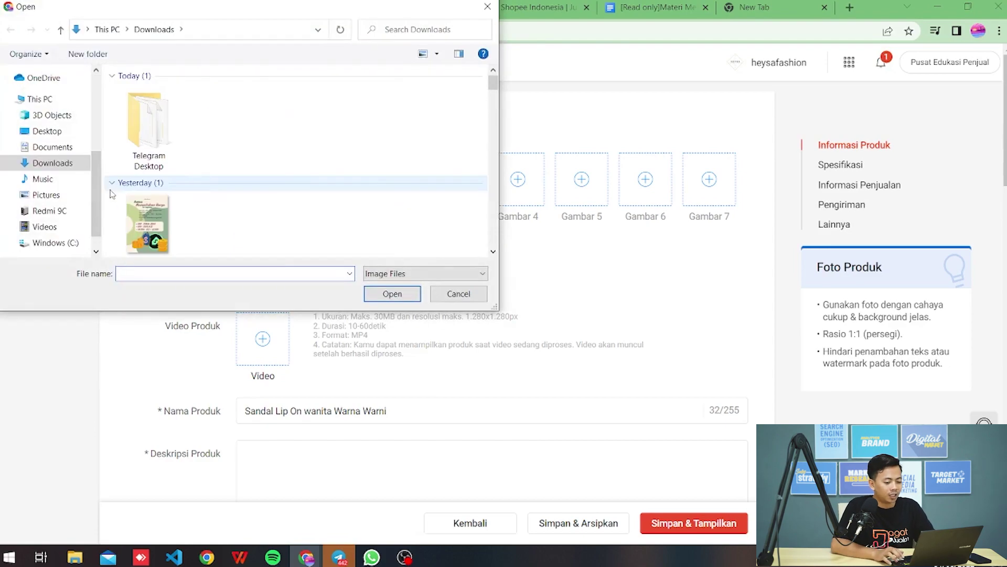
{"action": "left_click", "coordinate": [48, 164]}
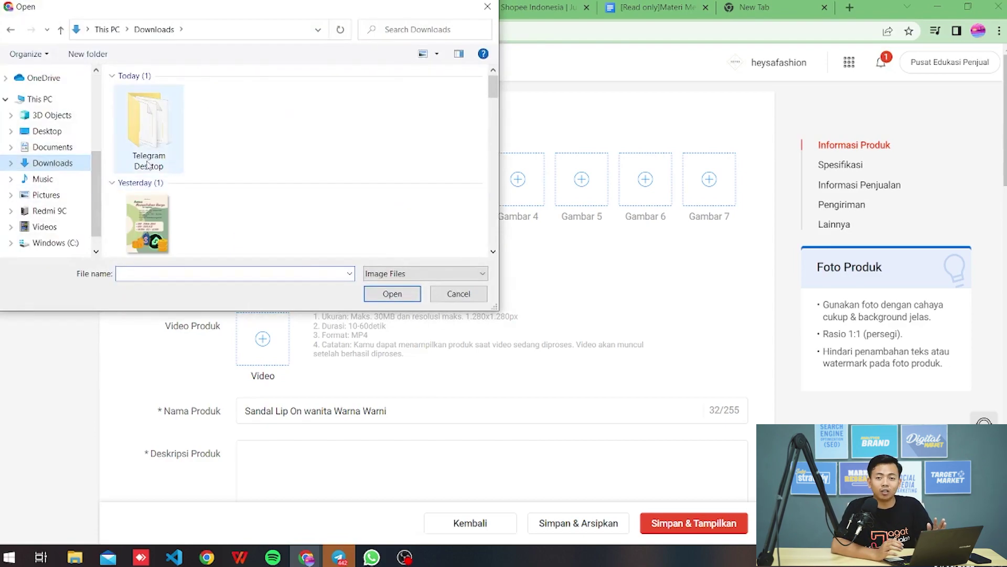
{"action": "scroll", "coordinate": [190, 165], "scroll_direction": "down", "scroll_amount": 5}
{"action": "scroll", "coordinate": [190, 164], "scroll_direction": "down", "scroll_amount": 8}
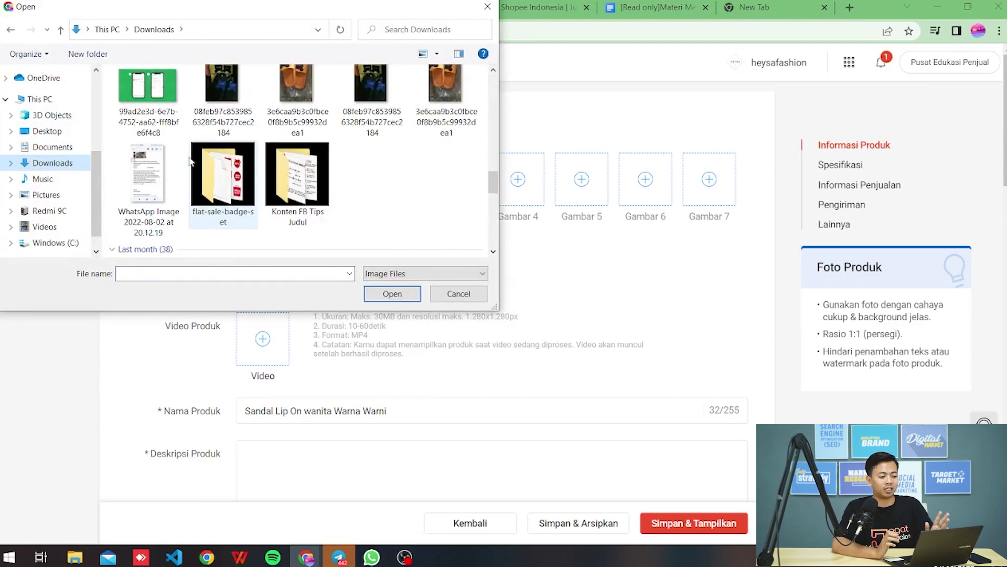
{"action": "scroll", "coordinate": [190, 161], "scroll_direction": "down", "scroll_amount": 15}
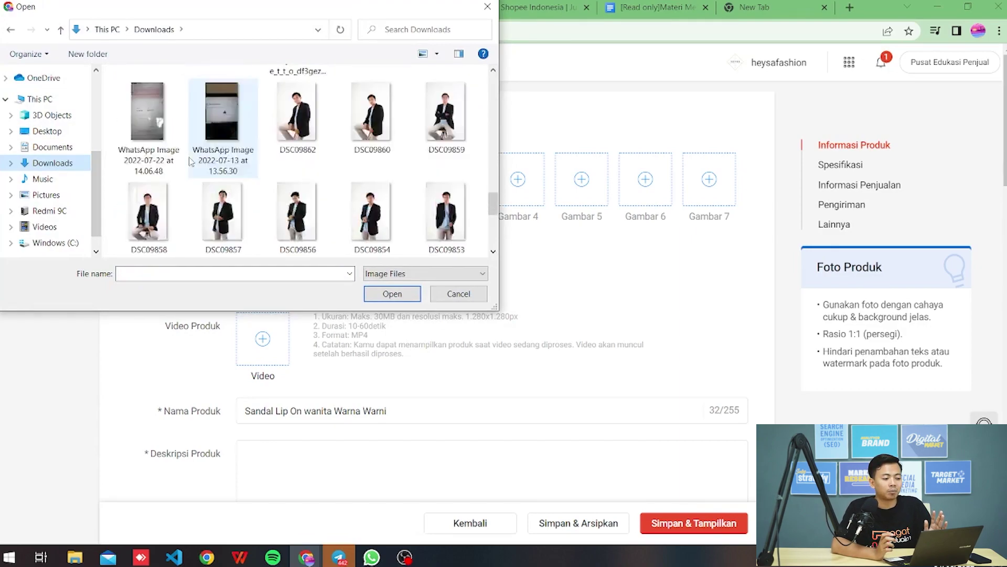
{"action": "scroll", "coordinate": [190, 162], "scroll_direction": "up", "scroll_amount": 10}
{"action": "scroll", "coordinate": [190, 162], "scroll_direction": "down", "scroll_amount": 3}
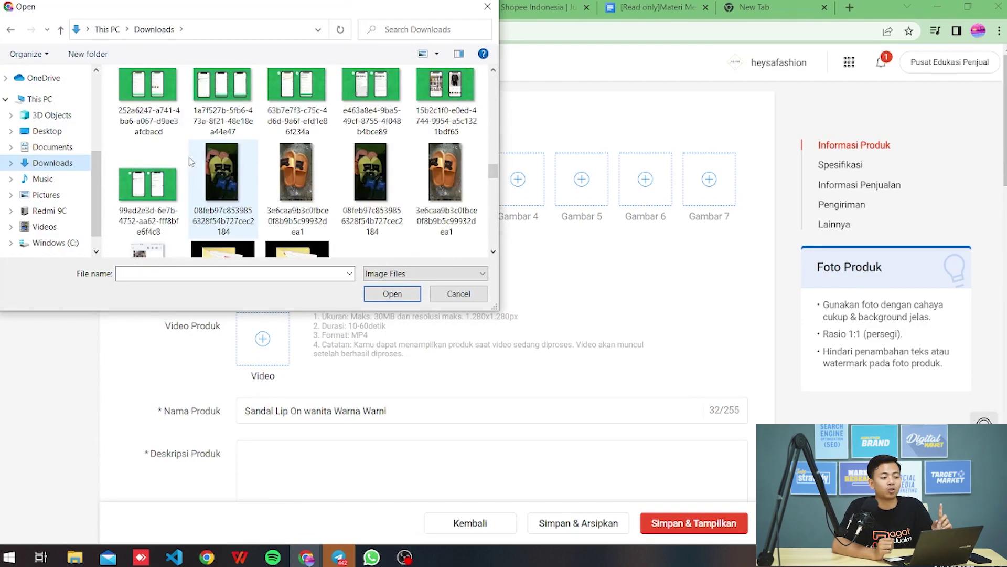
{"action": "scroll", "coordinate": [191, 162], "scroll_direction": "up", "scroll_amount": 5}
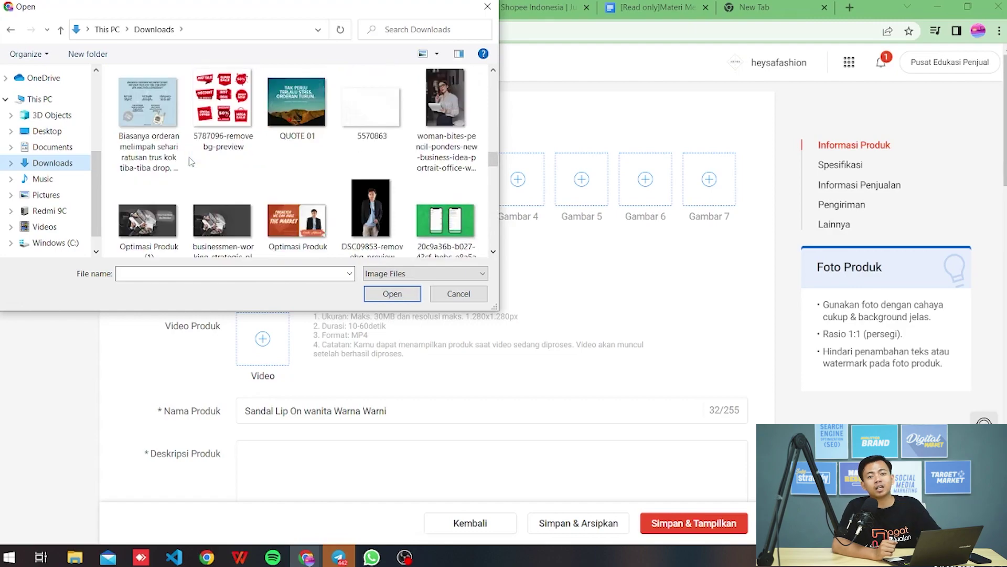
{"action": "scroll", "coordinate": [191, 162], "scroll_direction": "down", "scroll_amount": 5}
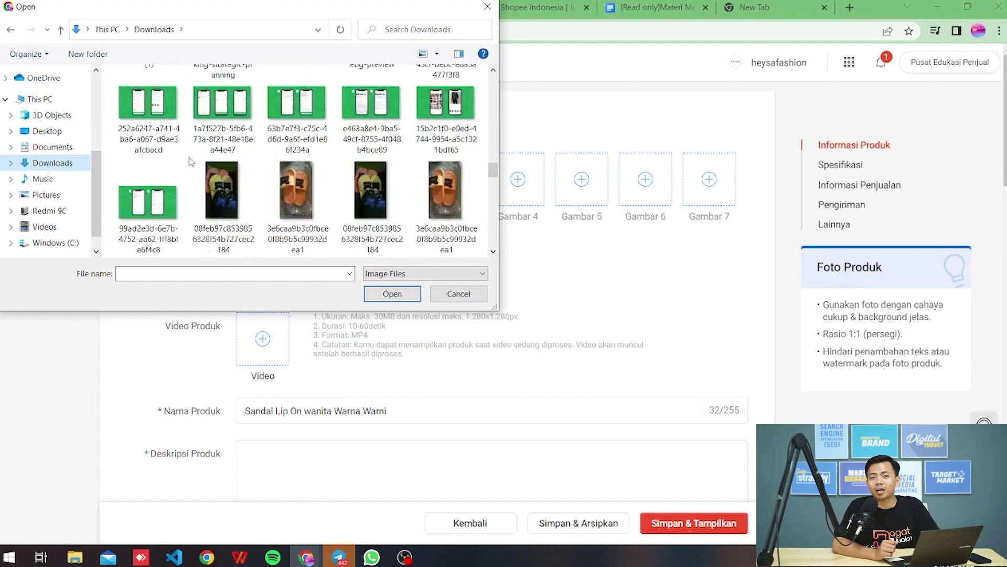
{"action": "left_click", "coordinate": [388, 198]}
{"action": "double_click", "coordinate": [388, 198]}
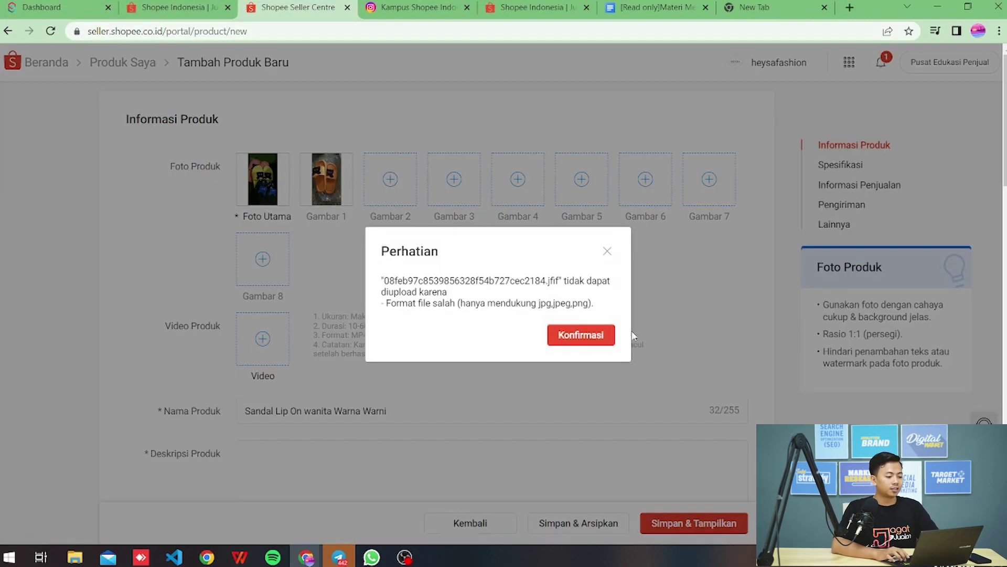
{"action": "left_click", "coordinate": [580, 336]}
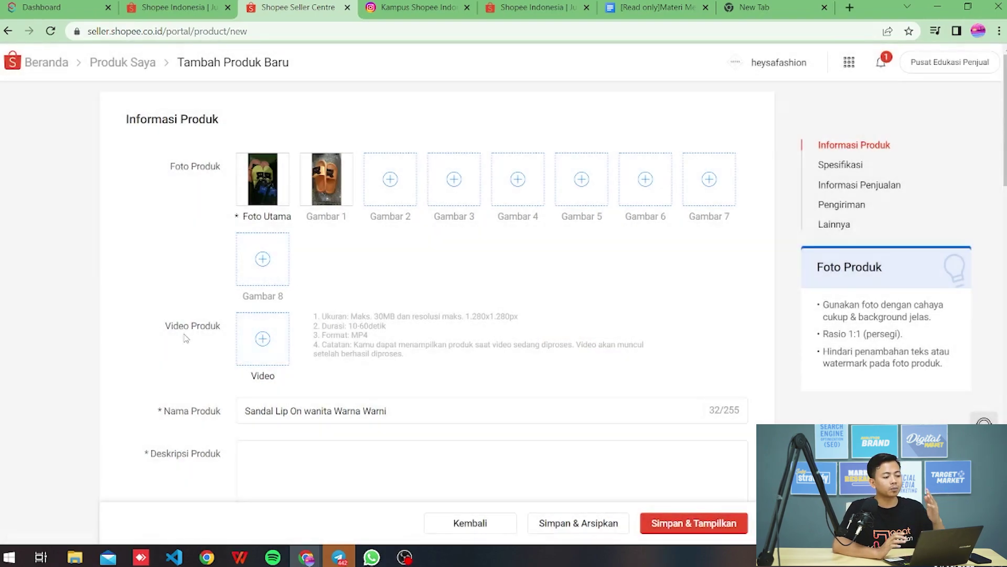
- Start the product description with the line "Sandal Import Korea dengan warna yang cantik dan menarik"
{"action": "scroll", "coordinate": [184, 339], "scroll_direction": "down", "scroll_amount": 4}
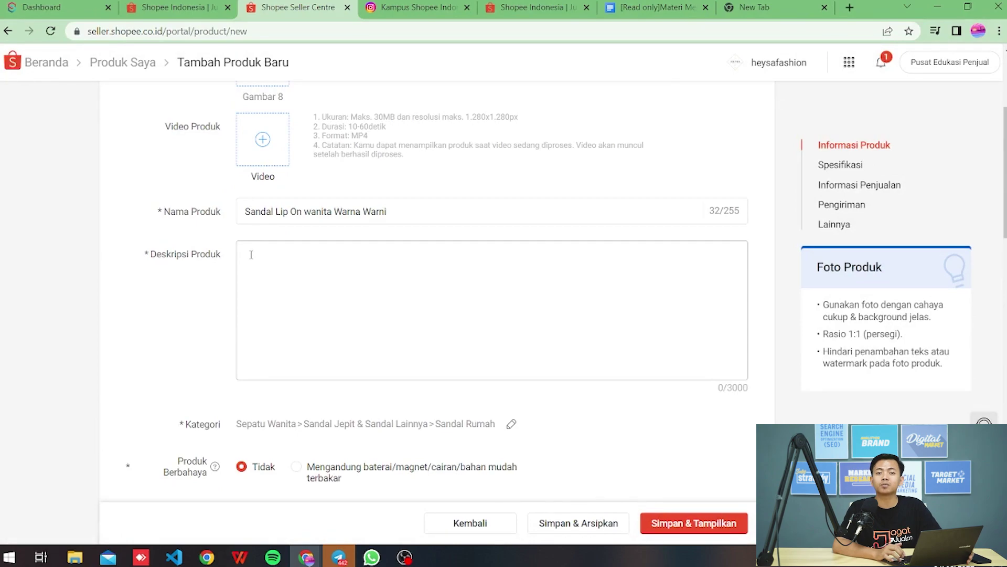
{"action": "left_click", "coordinate": [251, 255]}
{"action": "type", "text": "Sandal "}
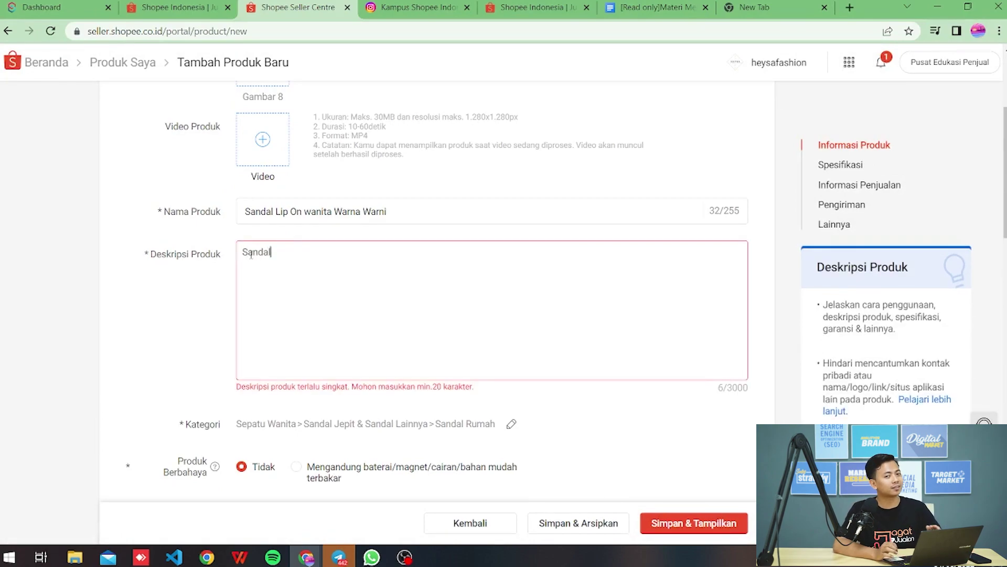
{"action": "type", "text": "Import "}
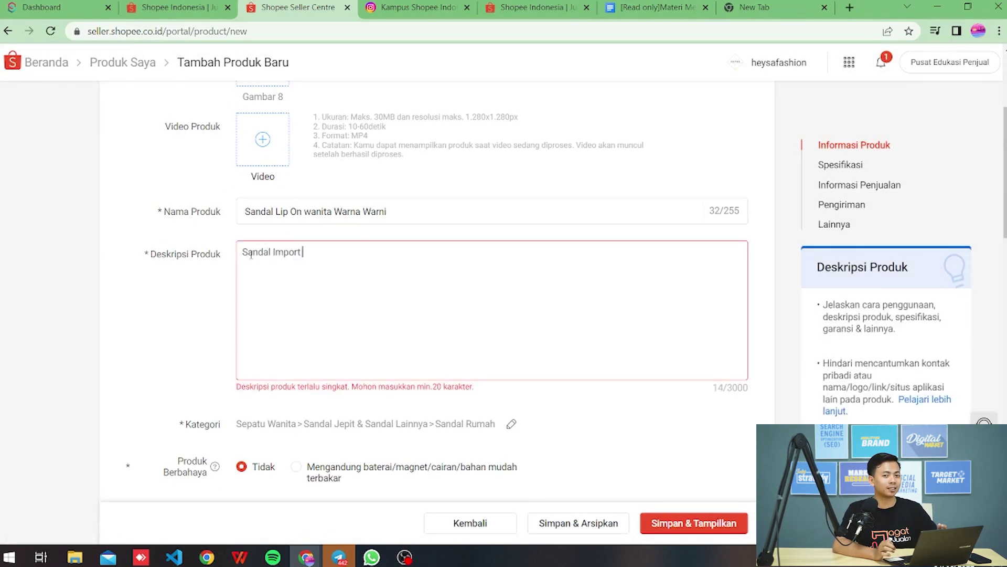
{"action": "type", "text": "Korea dengan warna yang cantik dan menarik"}
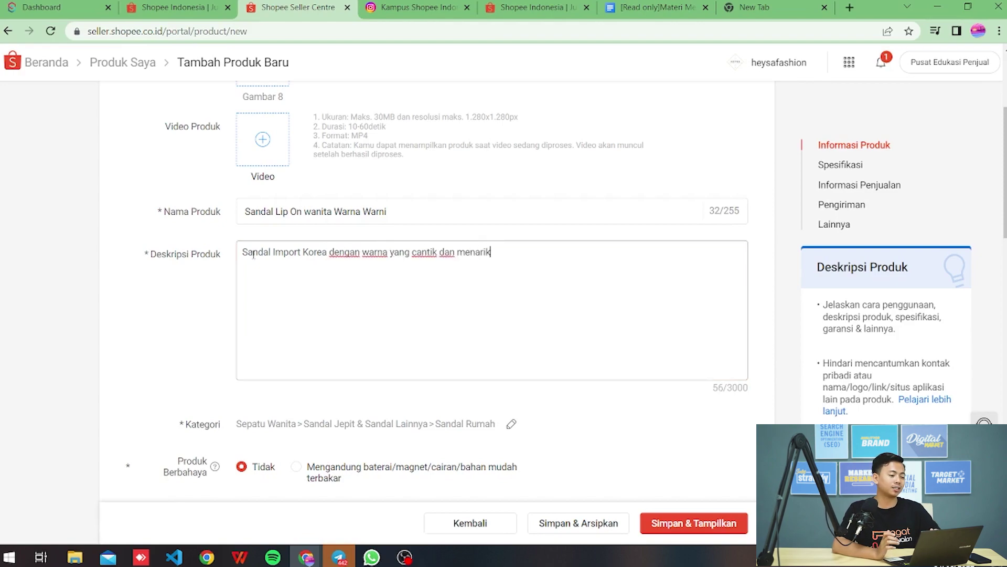
- Add the description lines "terdapat berbagai ukuran mulai dari 36-40", "bahan empuk" and "nyaman dipakai"
{"action": "key", "text": "Return"}
{"action": "type", "text": "terdapat berbagai uku"}
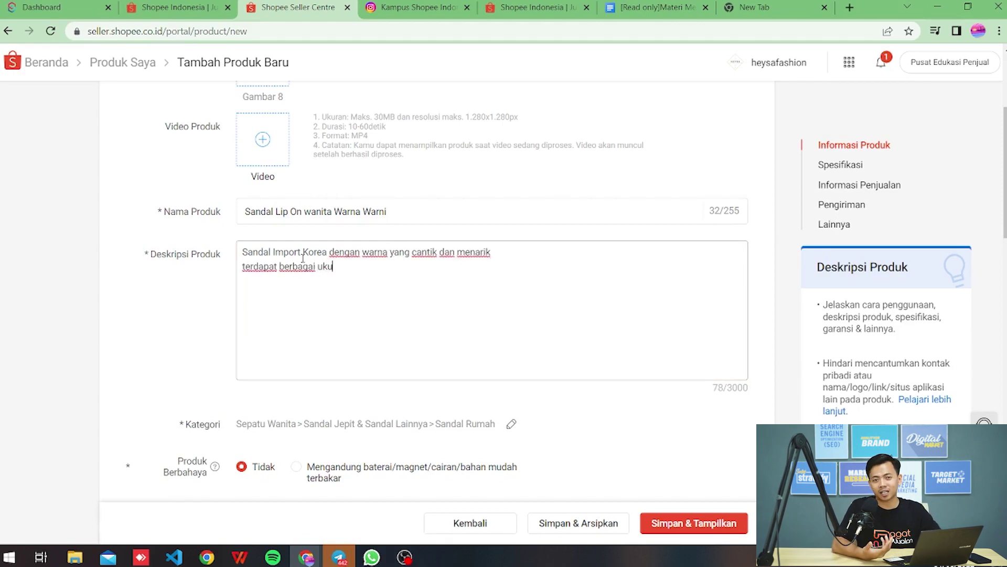
{"action": "type", "text": "ran mulai dari 36-"}
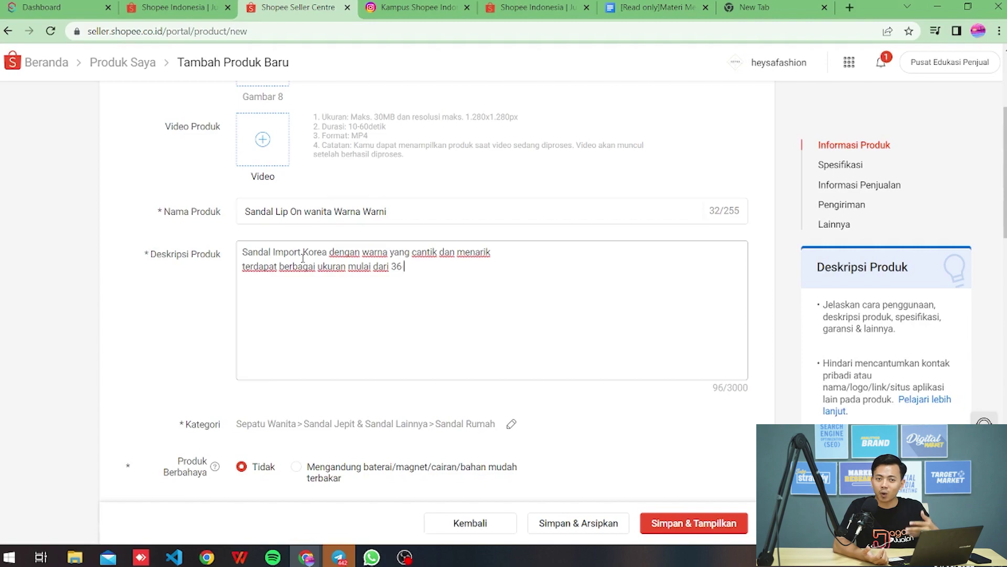
{"action": "type", "text": "40 bahan empuk"}
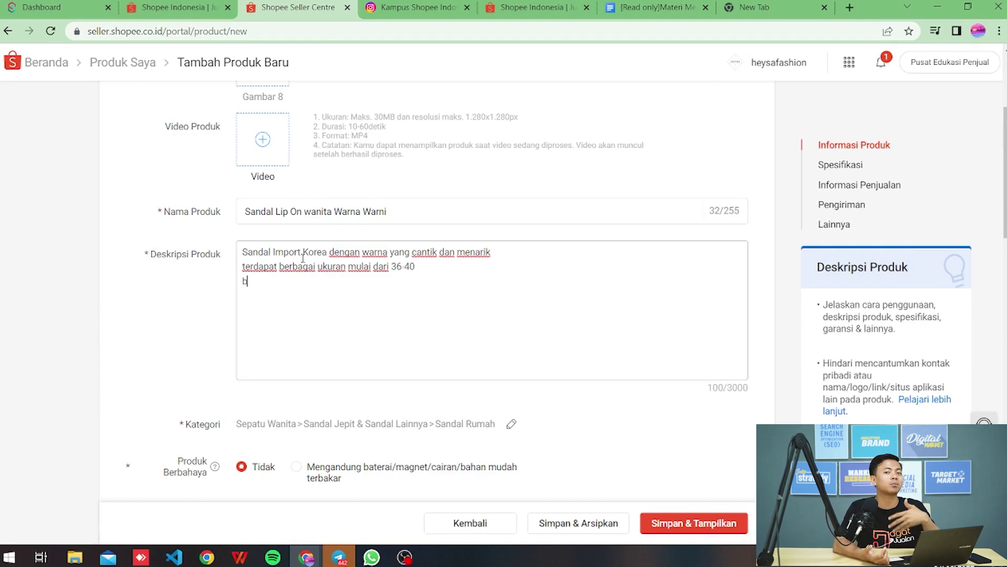
{"action": "key", "text": "Return"}
{"action": "type", "text": "nyaman dipakai"}
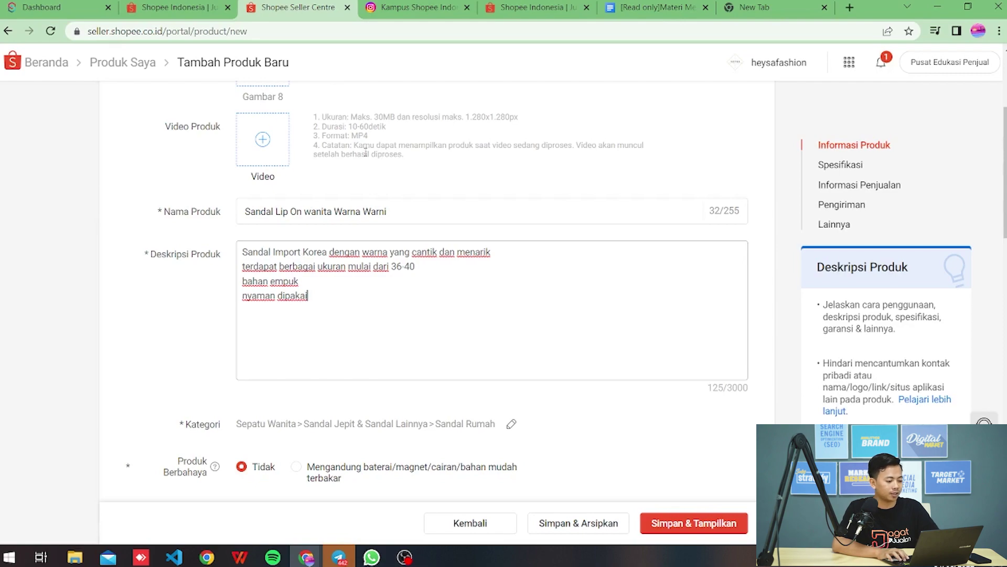
- Switch the Produk Berbahaya setting to "Mengandung baterai/magnet/cairan/bahan mudah terbakar" and set it back to Tidak
{"action": "scroll", "coordinate": [368, 147], "scroll_direction": "up", "scroll_amount": 4}
{"action": "scroll", "coordinate": [373, 151], "scroll_direction": "down", "scroll_amount": 6}
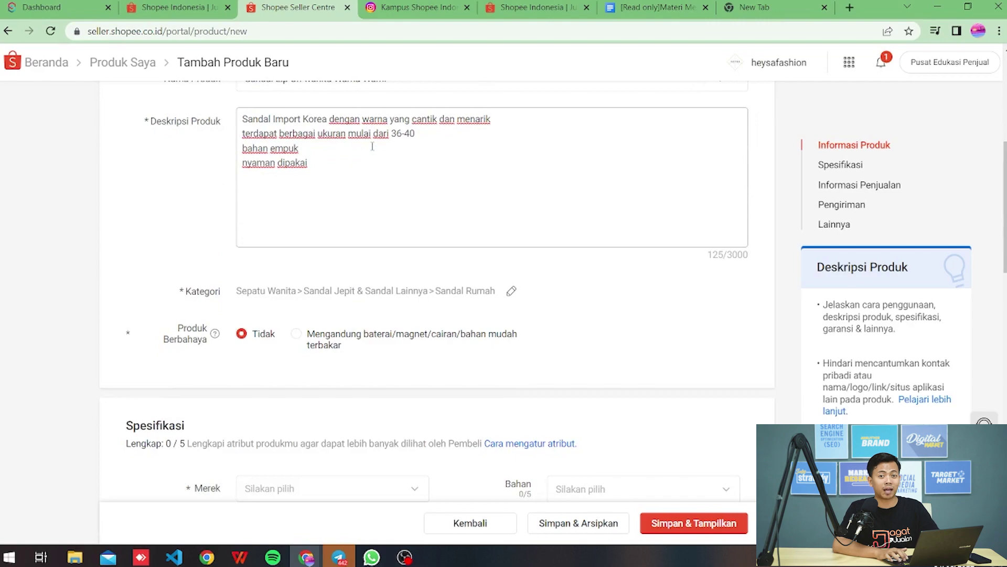
{"action": "scroll", "coordinate": [372, 147], "scroll_direction": "down", "scroll_amount": 1}
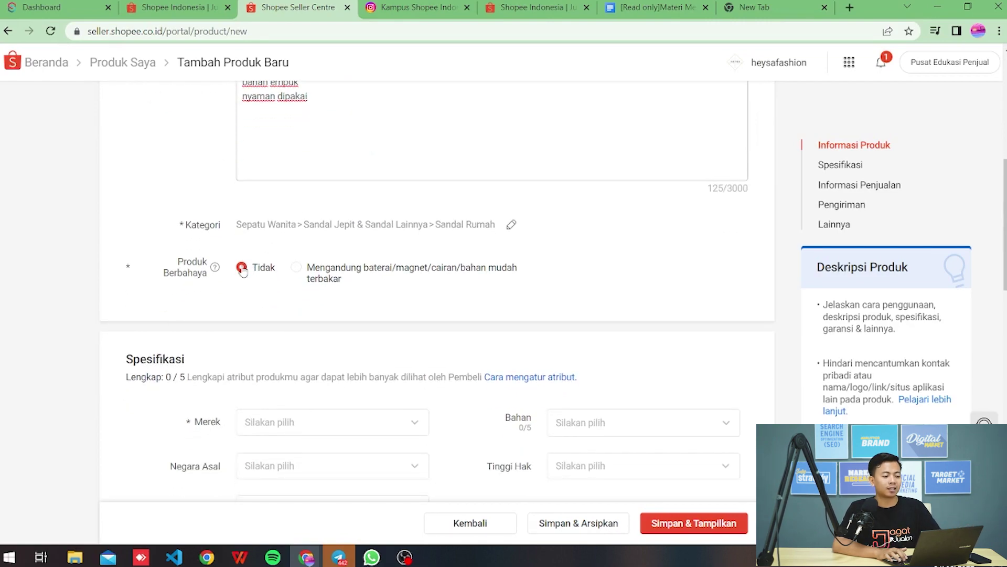
{"action": "left_click", "coordinate": [296, 268]}
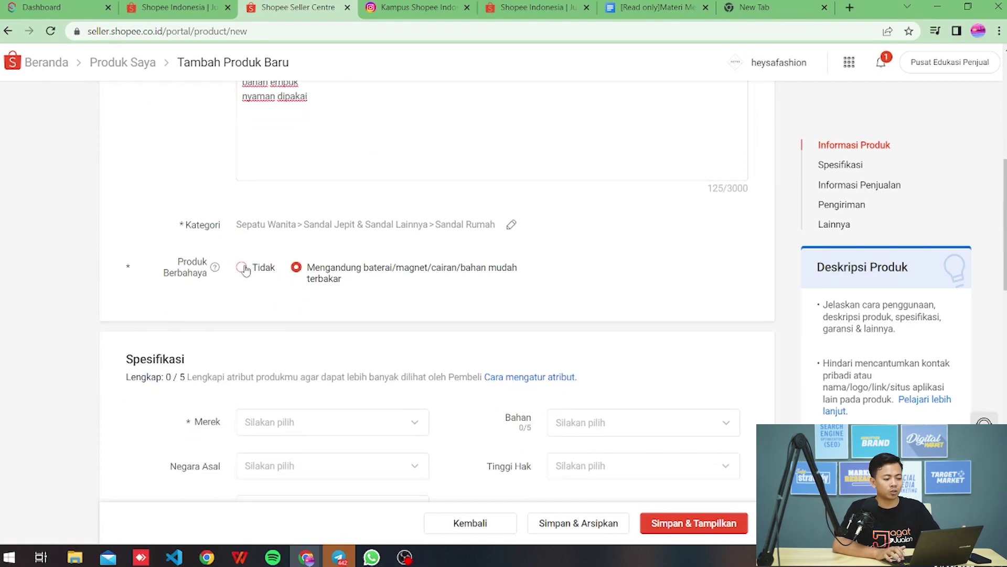
{"action": "left_click", "coordinate": [242, 268]}
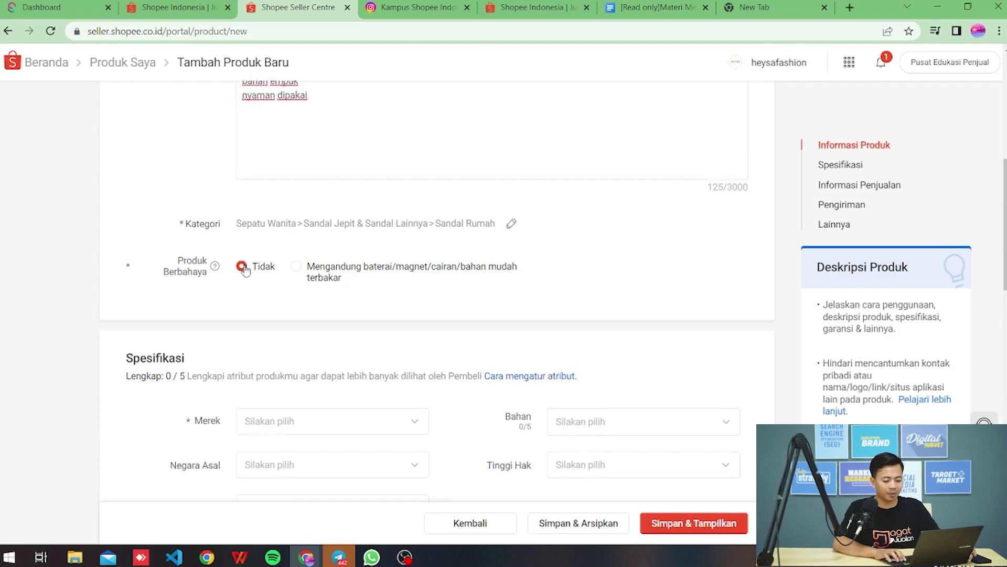
- Search the brand list for "Hello k" and set the product's brand (Merek) to Hello Kitty
{"action": "scroll", "coordinate": [246, 269], "scroll_direction": "down", "scroll_amount": 2}
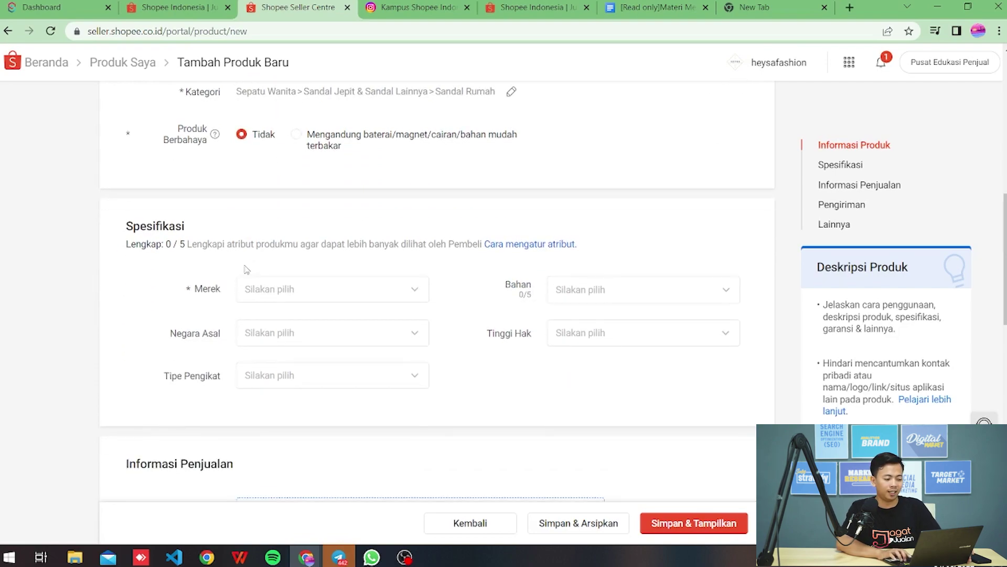
{"action": "left_click", "coordinate": [308, 300]}
{"action": "left_click", "coordinate": [314, 326]}
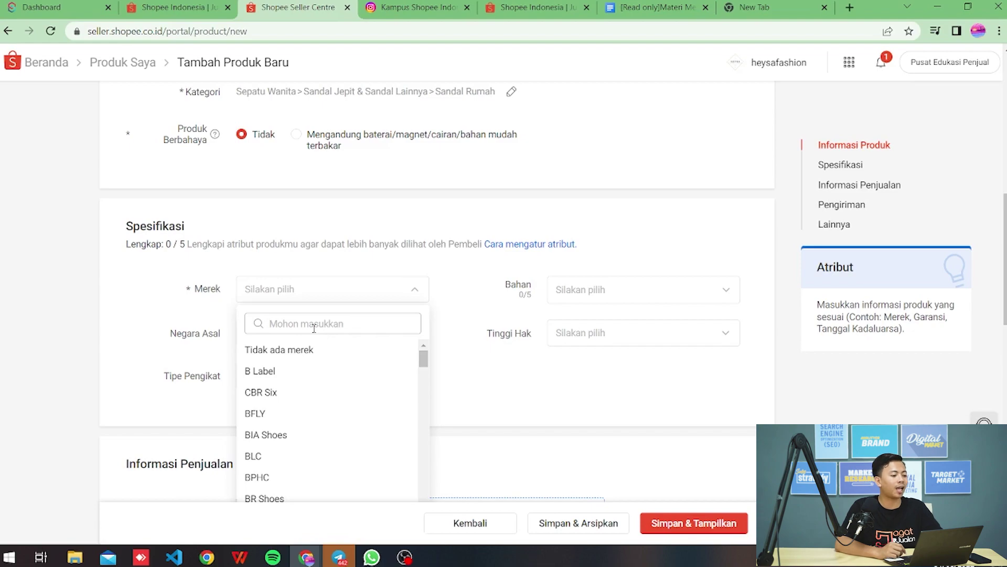
{"action": "type", "text": "Hel"}
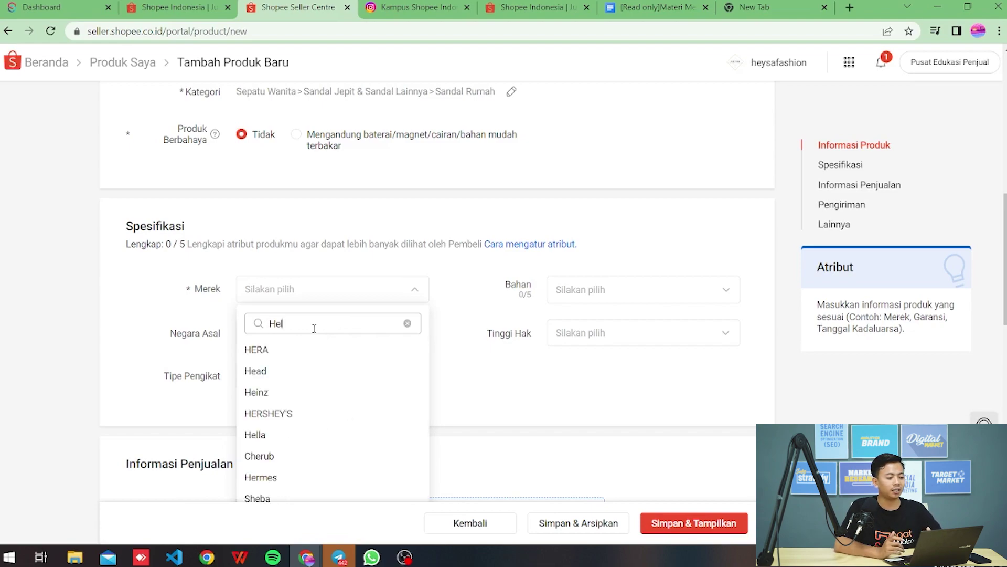
{"action": "type", "text": "o"}
{"action": "key", "text": "BackSpace"}
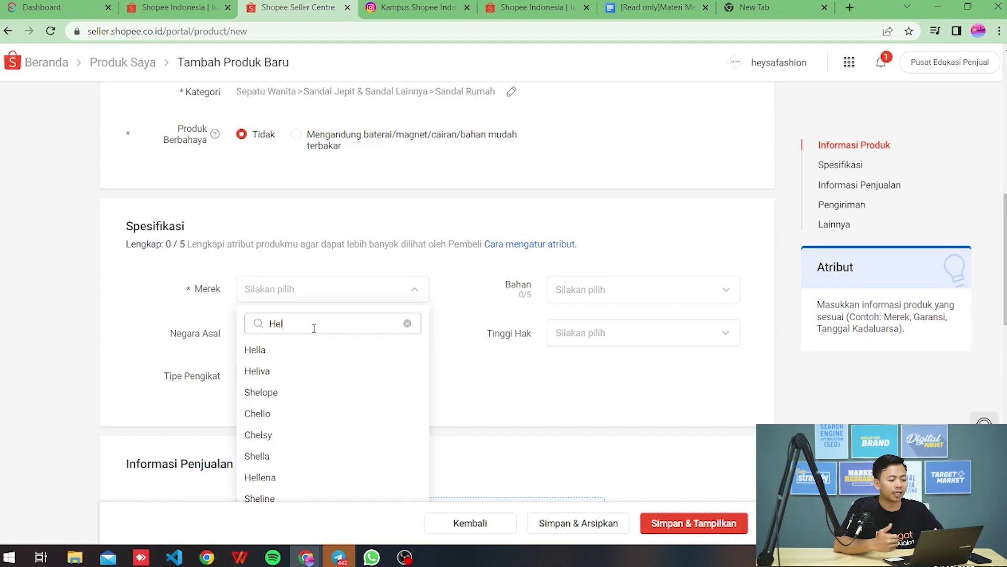
{"action": "type", "text": "lo"}
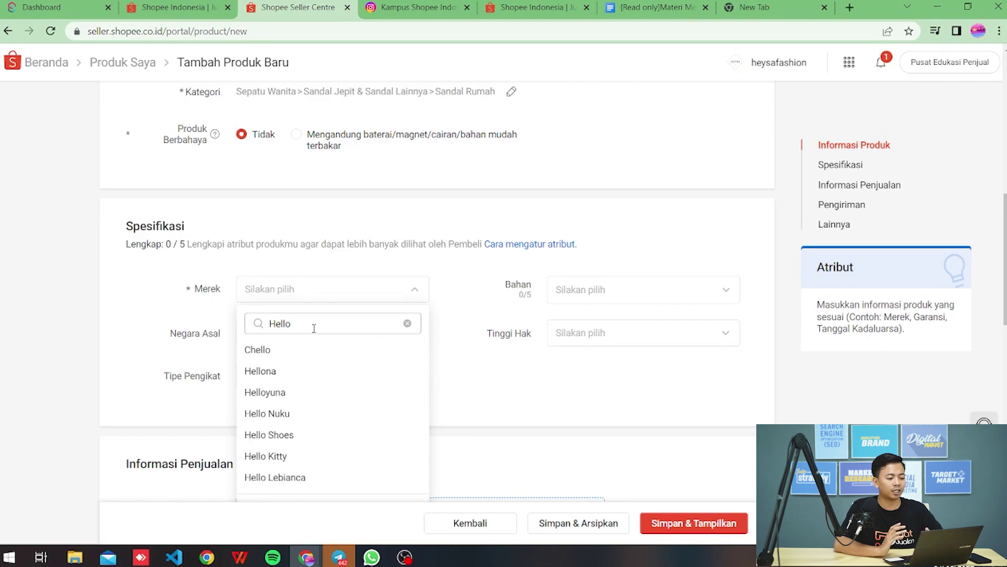
{"action": "type", "text": " k"}
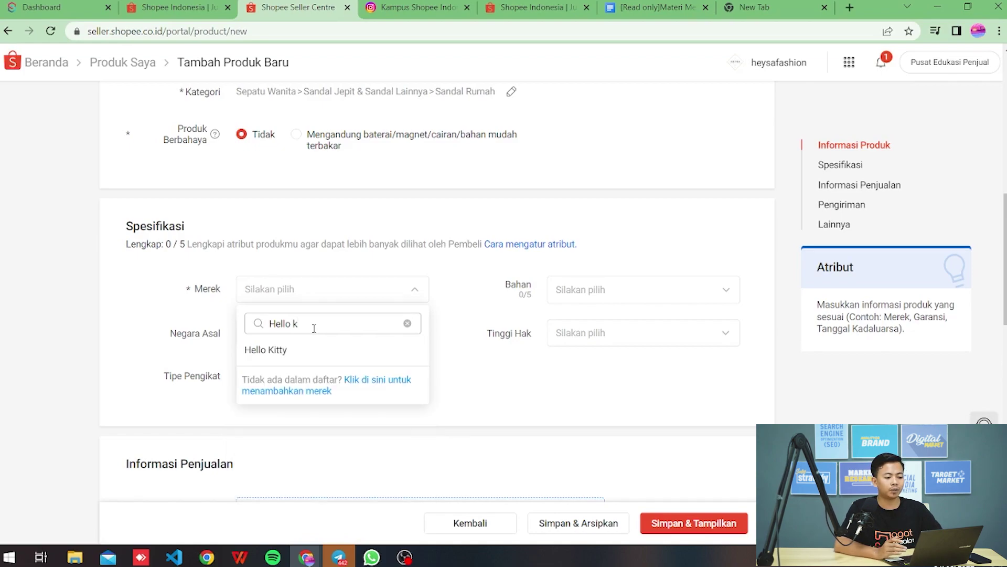
{"action": "left_click", "coordinate": [315, 352]}
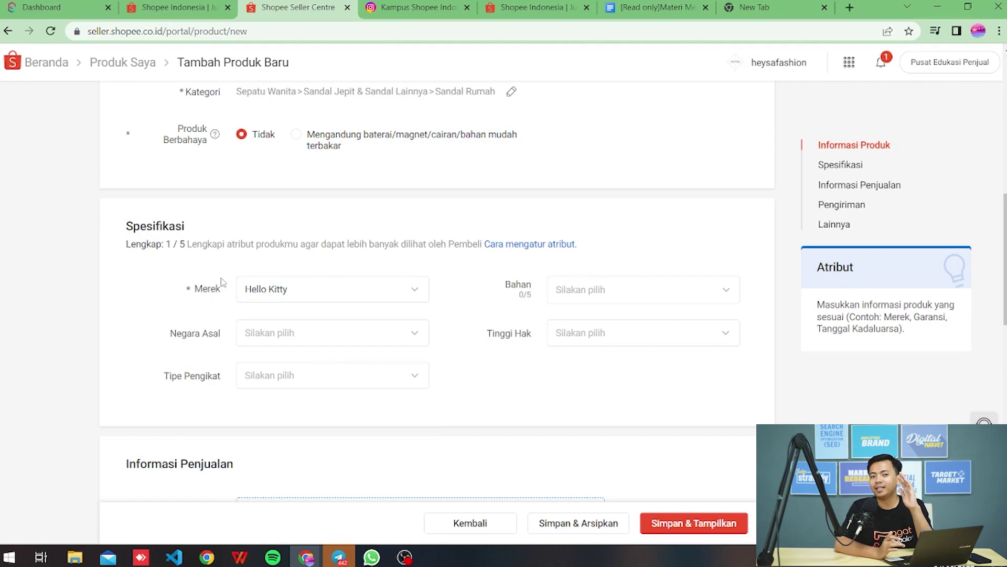
- Set the country of origin (Negara Asal) to Indonesia and the fastening type (Tipe Pengikat) to Slip-On
{"action": "left_click", "coordinate": [290, 333]}
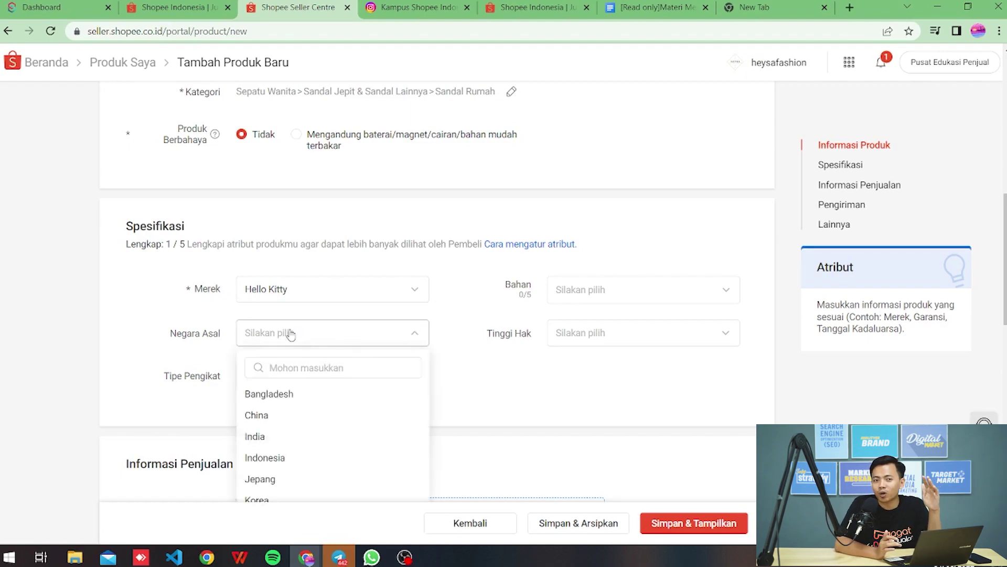
{"action": "left_click", "coordinate": [276, 458]}
{"action": "left_click", "coordinate": [300, 385]}
{"action": "left_click", "coordinate": [283, 438]}
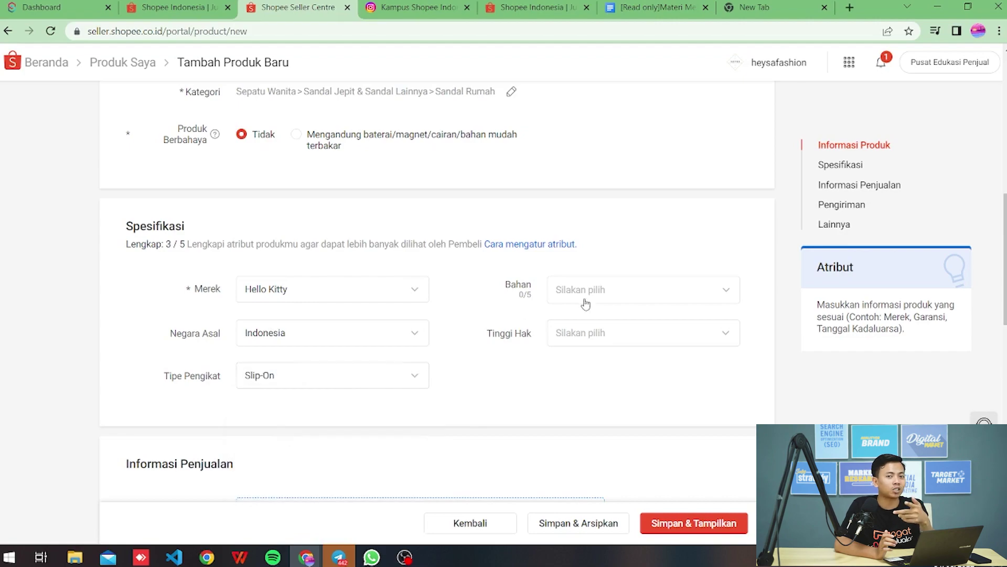
- Set the material (Bahan) to Karet and open the heel height (Tinggi Hak) options
{"action": "left_click", "coordinate": [638, 296]}
{"action": "left_click", "coordinate": [603, 435]}
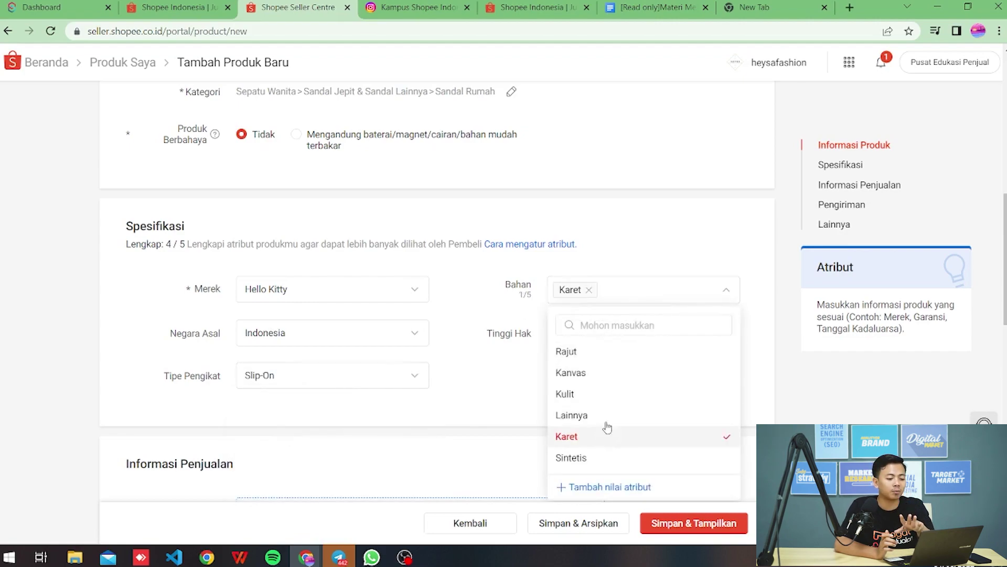
{"action": "left_click", "coordinate": [521, 399]}
{"action": "left_click", "coordinate": [615, 339]}
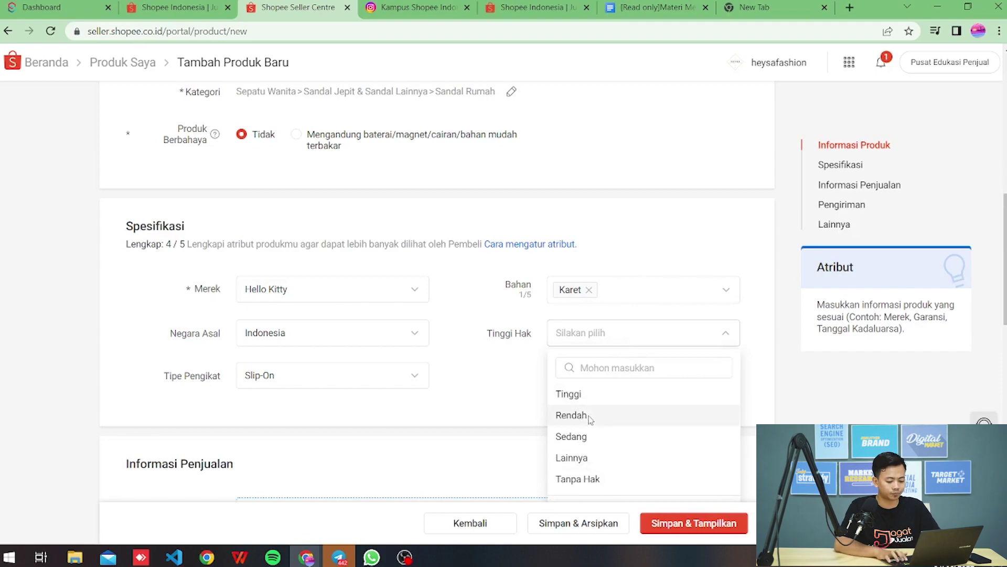
- Name the first variation Warna and give it the options Merah, Kuning, Biru and Hitam
{"action": "scroll", "coordinate": [498, 391], "scroll_direction": "down", "scroll_amount": 7}
{"action": "left_click", "coordinate": [431, 116]}
{"action": "type", "text": "Warna"}
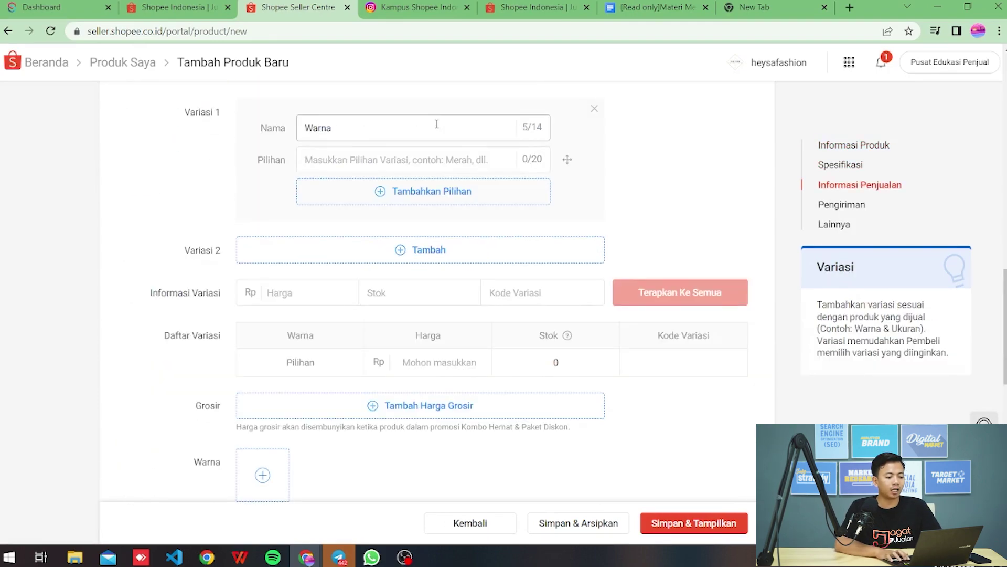
{"action": "left_click", "coordinate": [438, 158]}
{"action": "type", "text": "Merah"}
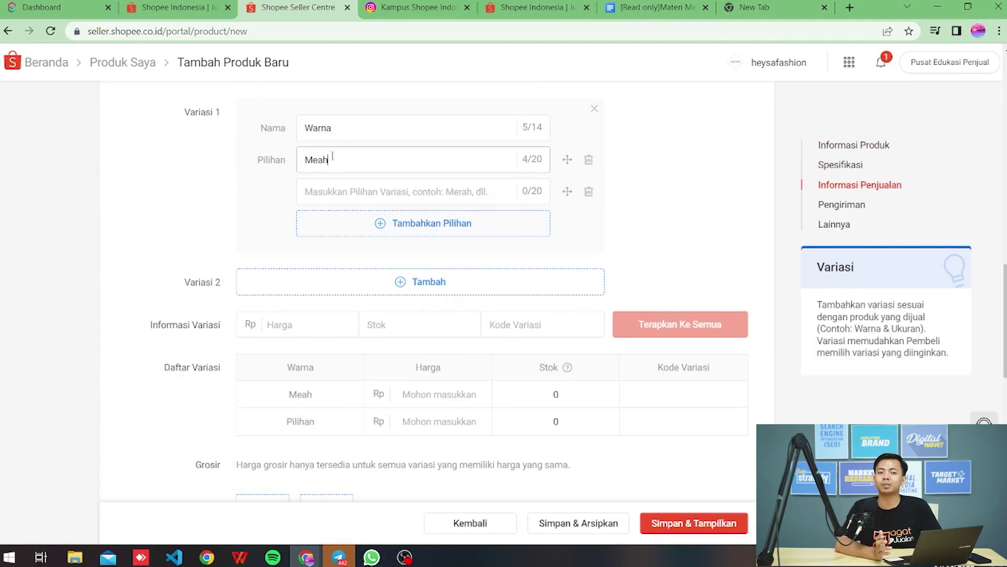
{"action": "left_click", "coordinate": [341, 191]}
{"action": "type", "text": "Kuning"}
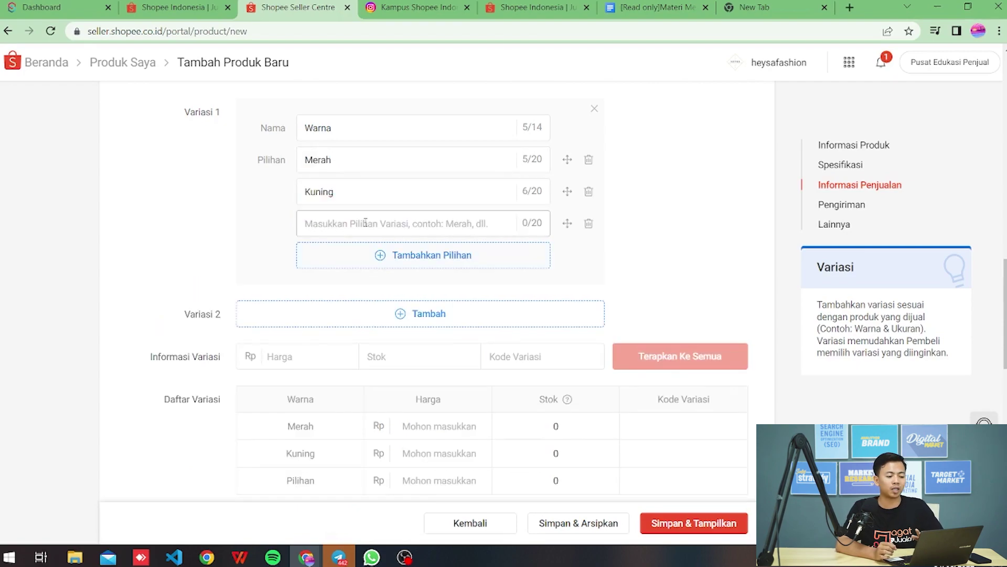
{"action": "left_click", "coordinate": [372, 223]}
{"action": "type", "text": "Biru"}
{"action": "left_click", "coordinate": [374, 255]}
{"action": "type", "text": "Hia"}
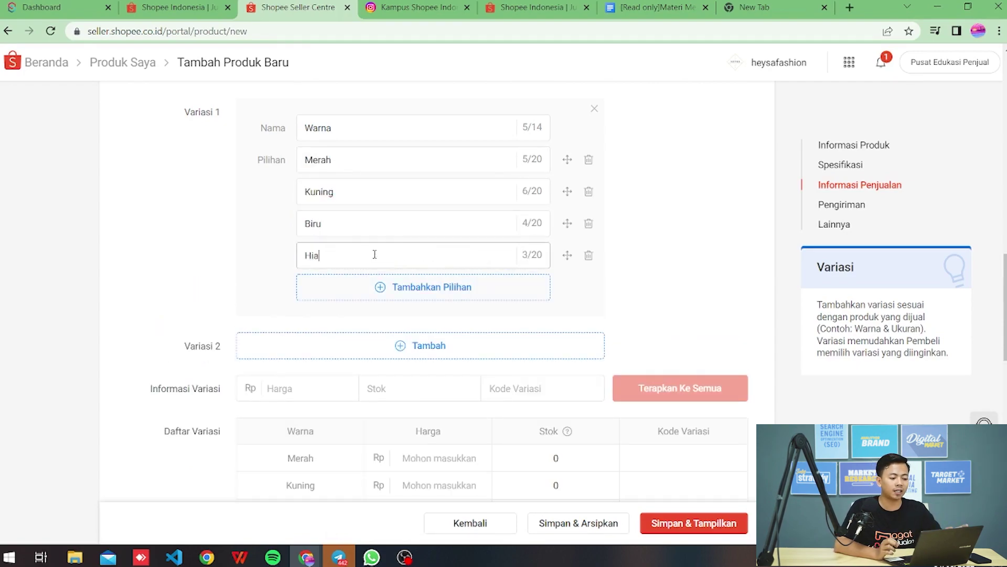
{"action": "type", "text": "tam"}
- Add a second product variation and name it Ukuran
{"action": "left_click", "coordinate": [387, 347]}
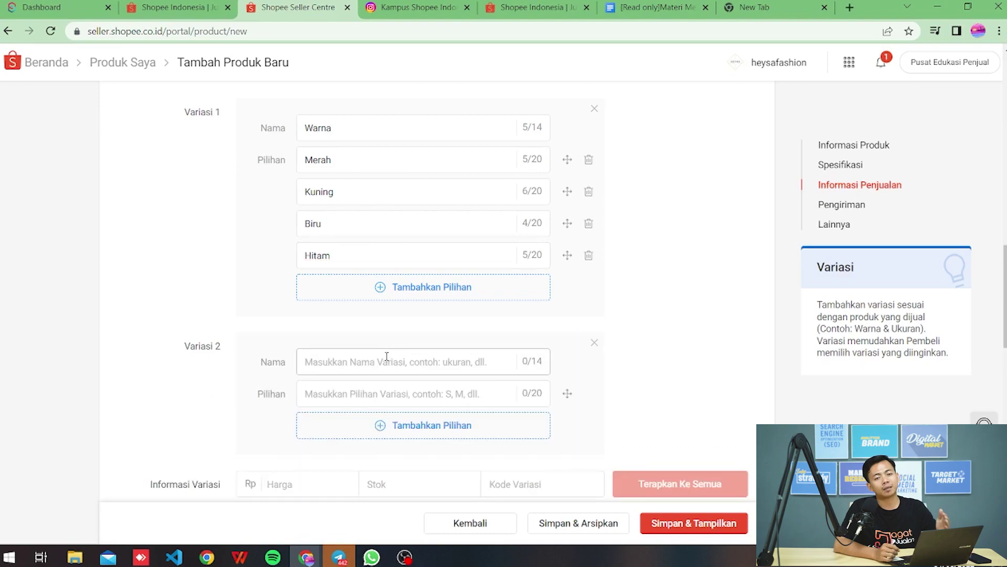
{"action": "left_click", "coordinate": [387, 356]}
{"action": "type", "text": "Size"}
{"action": "double_click", "coordinate": [405, 366]}
{"action": "type", "text": "Ukuran"}
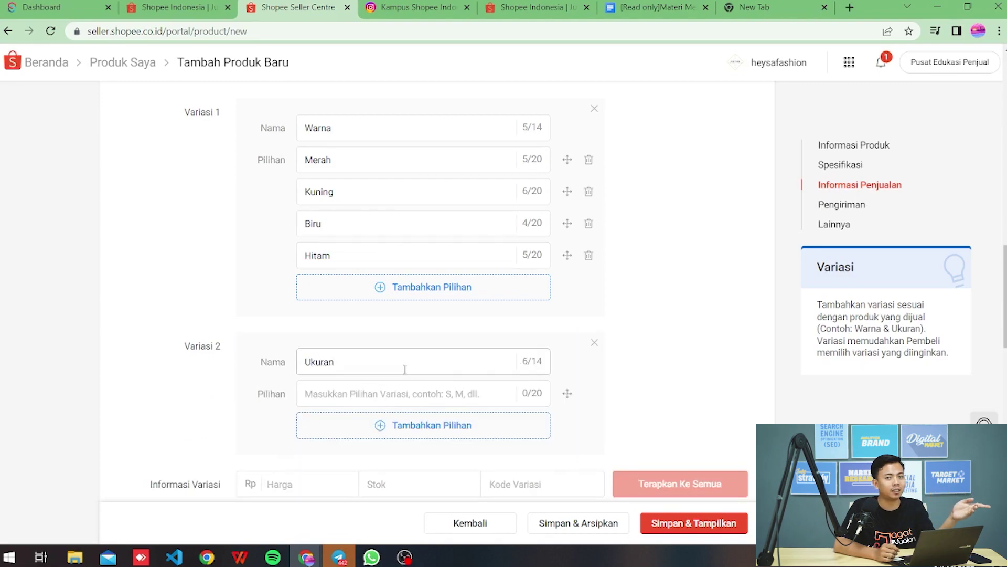
- Give the Ukuran variation the size options 36, 37, 38, 39 and 40
{"action": "left_click", "coordinate": [408, 386]}
{"action": "type", "text": "36"}
{"action": "left_click", "coordinate": [414, 425]}
{"action": "type", "text": "37"}
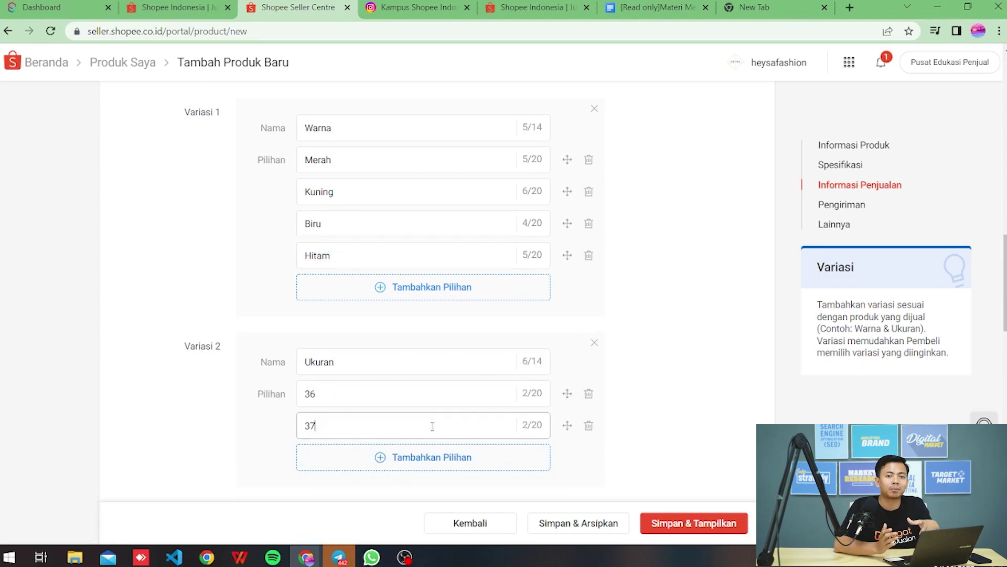
{"action": "left_click", "coordinate": [416, 456]}
{"action": "type", "text": "38"}
{"action": "scroll", "coordinate": [416, 454], "scroll_direction": "down", "scroll_amount": 4}
{"action": "left_click", "coordinate": [434, 290]}
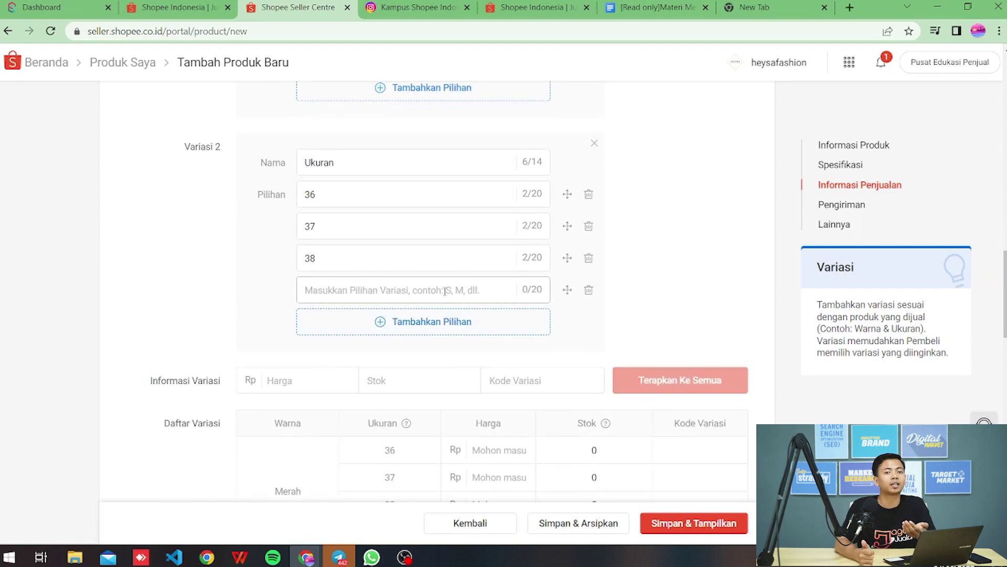
{"action": "type", "text": "39"}
{"action": "left_click", "coordinate": [436, 323]}
{"action": "type", "text": "40"}
- Set the stock to 100 for each Merah variant, sizes 36, 37, 38, 39 and 40
{"action": "scroll", "coordinate": [422, 314], "scroll_direction": "down", "scroll_amount": 3}
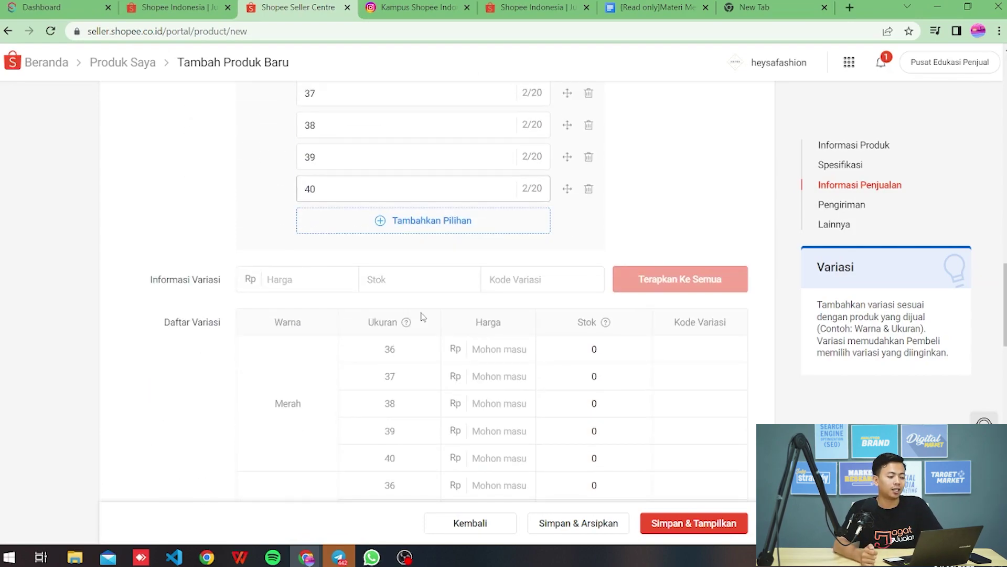
{"action": "scroll", "coordinate": [353, 369], "scroll_direction": "down", "scroll_amount": 3}
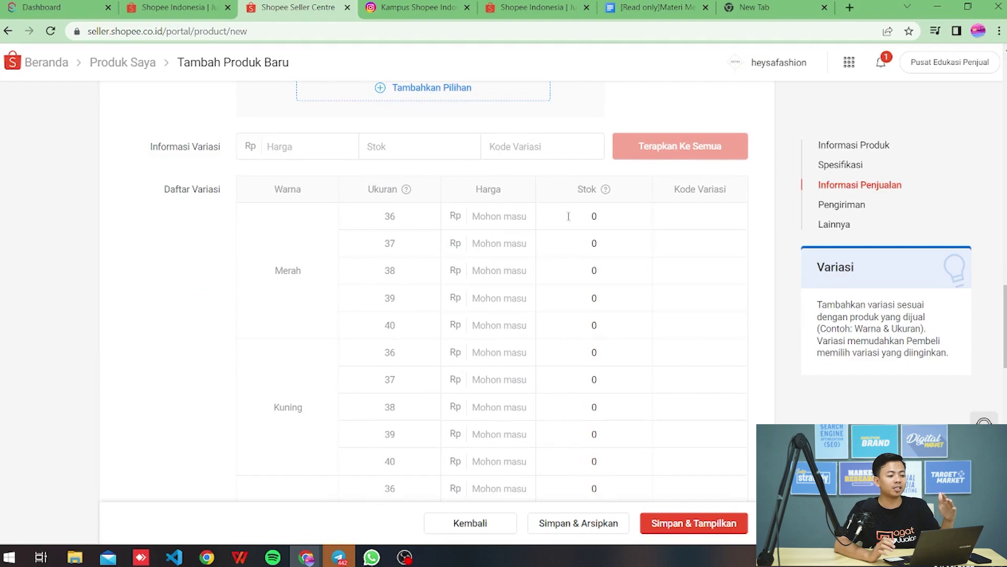
{"action": "scroll", "coordinate": [577, 199], "scroll_direction": "down", "scroll_amount": 1}
{"action": "left_click", "coordinate": [594, 152]}
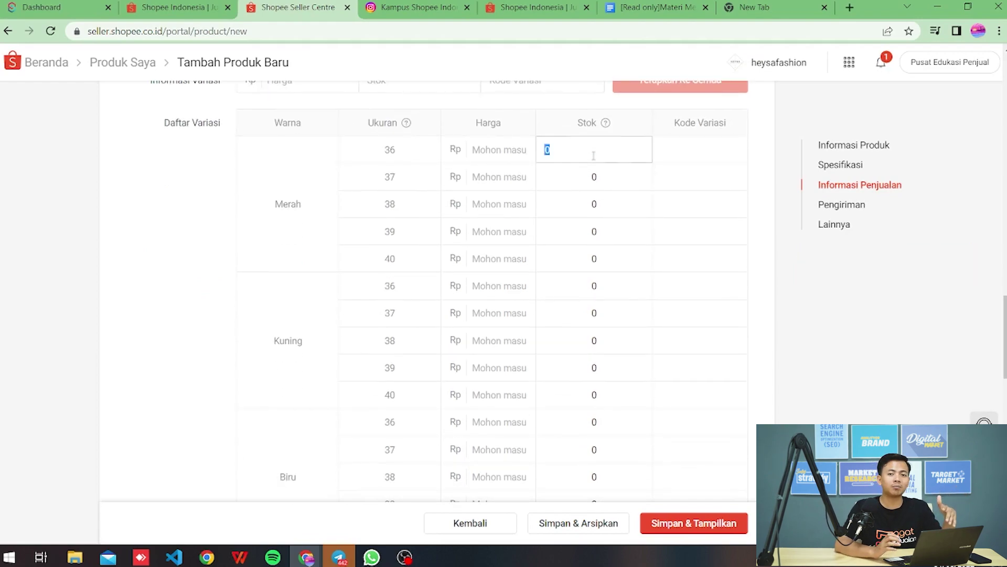
{"action": "type", "text": "100"}
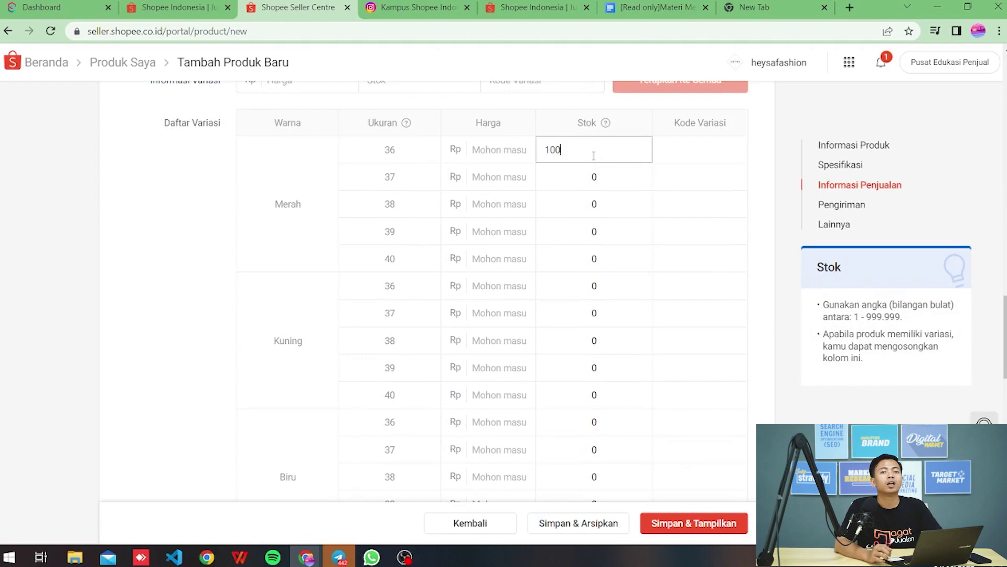
{"action": "key", "text": "ctrl+a"}
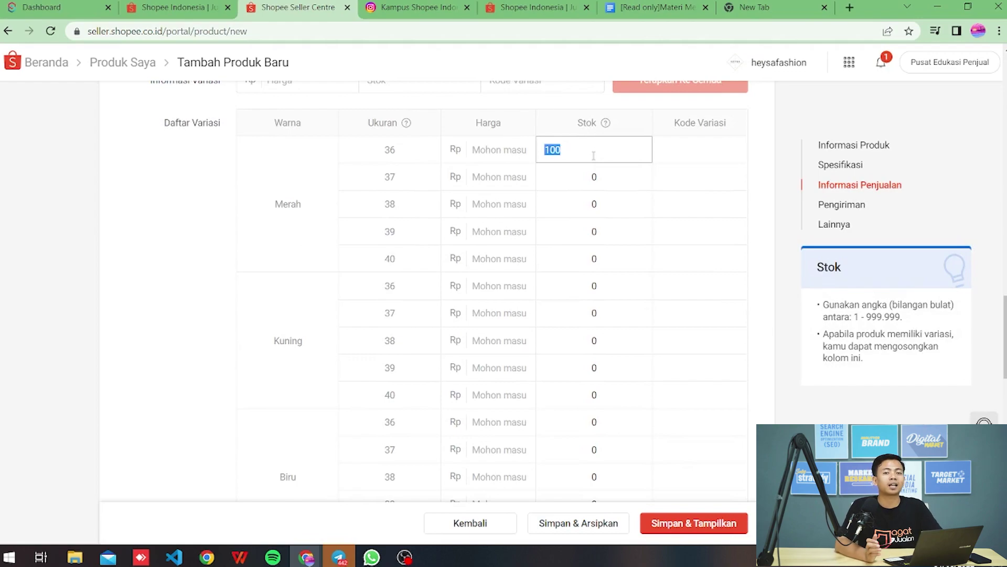
{"action": "left_click", "coordinate": [584, 182]}
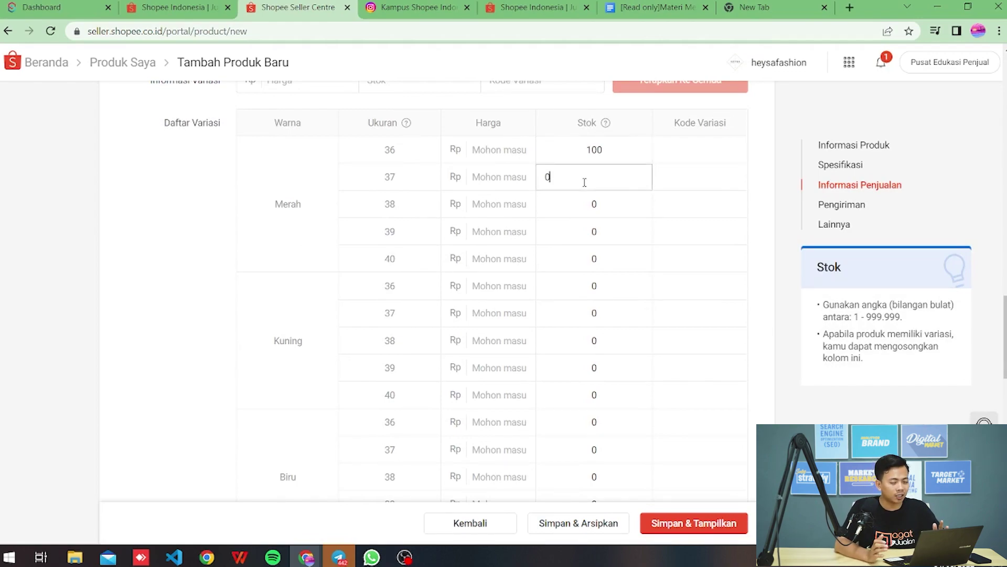
{"action": "type", "text": "100"}
{"action": "left_click", "coordinate": [583, 208]}
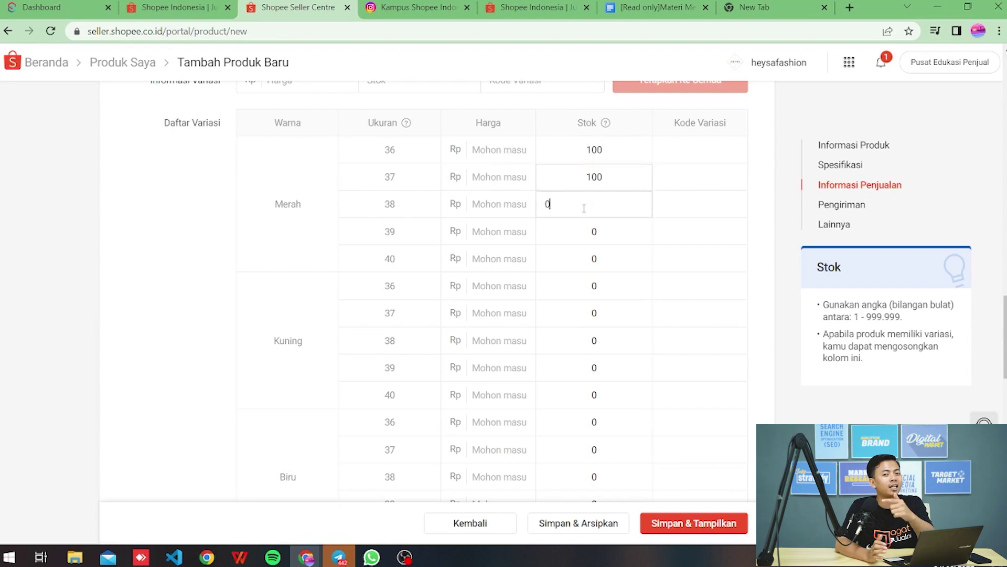
{"action": "type", "text": "100"}
{"action": "left_click", "coordinate": [582, 233]}
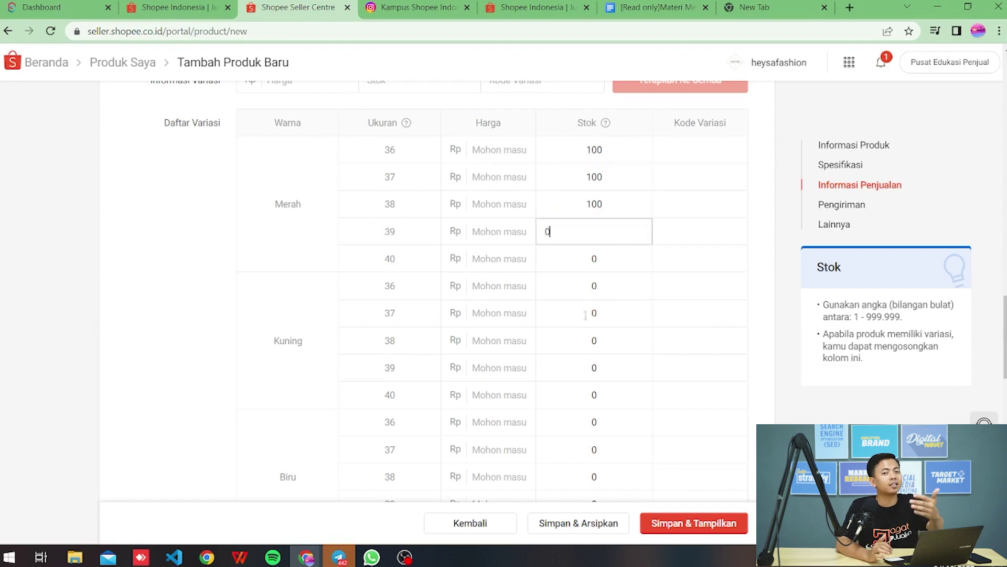
{"action": "scroll", "coordinate": [582, 239], "scroll_direction": "up", "scroll_amount": 3}
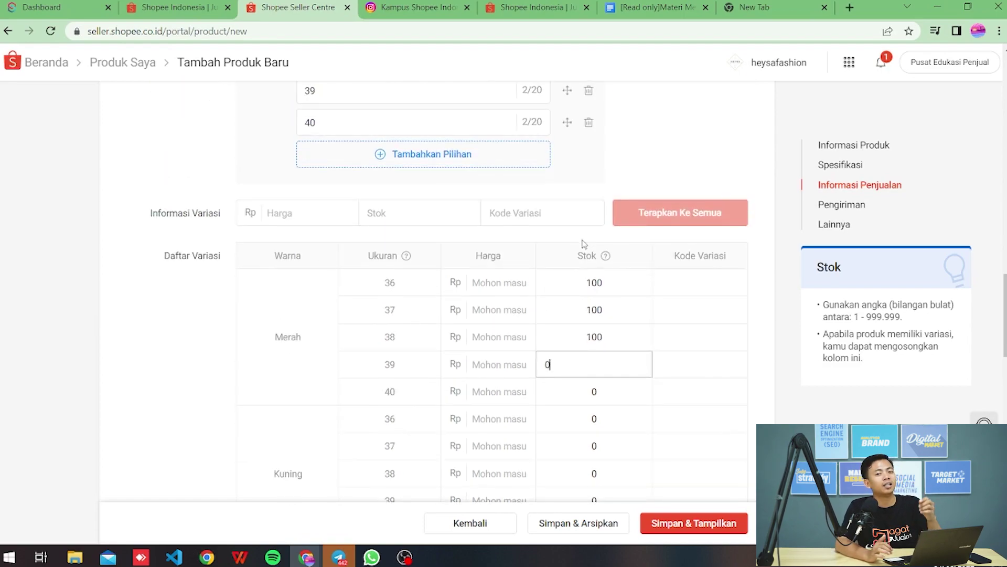
{"action": "scroll", "coordinate": [598, 355], "scroll_direction": "down", "scroll_amount": 6}
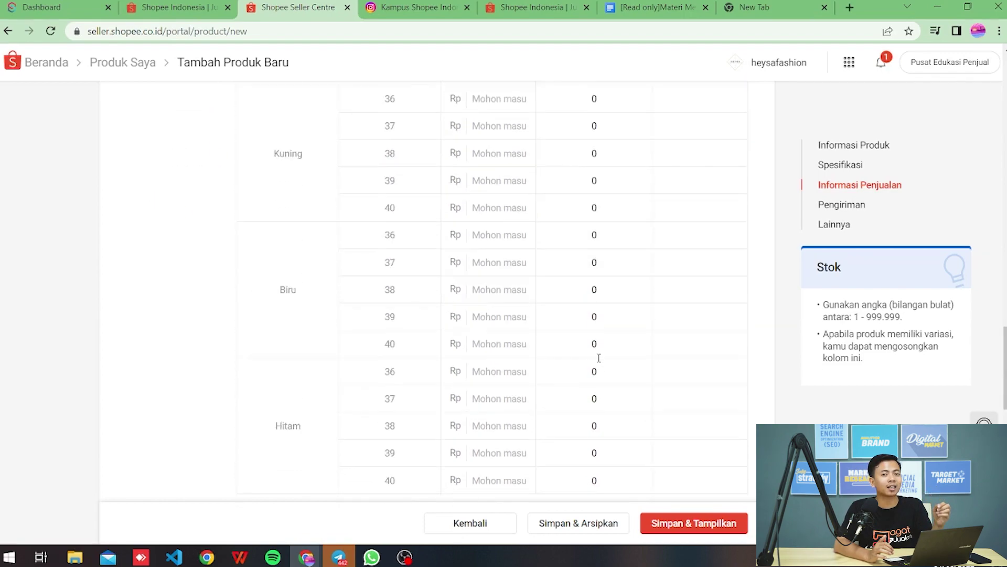
{"action": "scroll", "coordinate": [598, 357], "scroll_direction": "up", "scroll_amount": 2}
{"action": "double_click", "coordinate": [594, 175]}
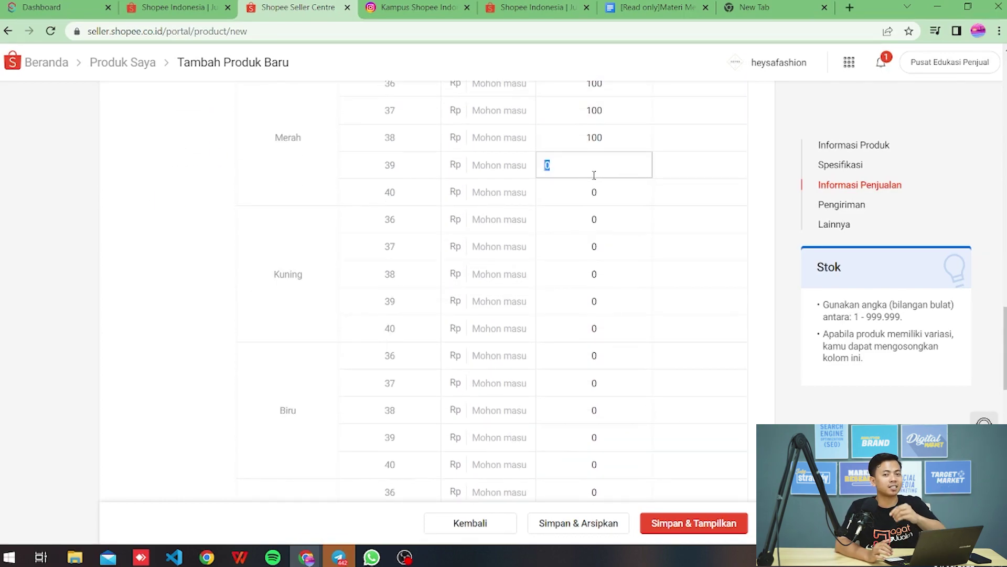
{"action": "type", "text": "100"}
{"action": "double_click", "coordinate": [594, 197]}
{"action": "type", "text": "100"}
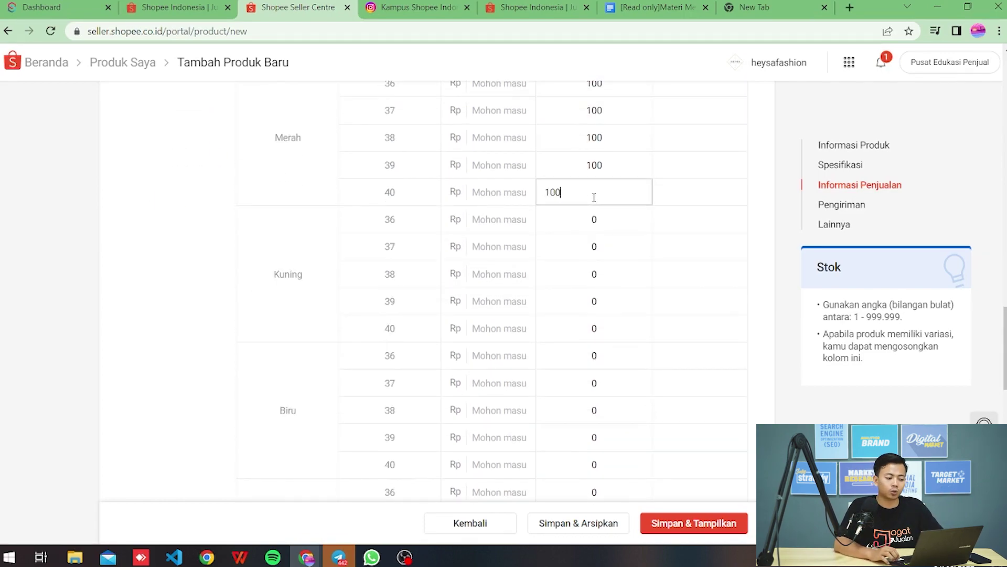
- Set the stock to 100 for each Kuning variant, sizes 36 through 40
{"action": "double_click", "coordinate": [593, 220]}
{"action": "type", "text": "100"}
{"action": "scroll", "coordinate": [594, 223], "scroll_direction": "down", "scroll_amount": 4}
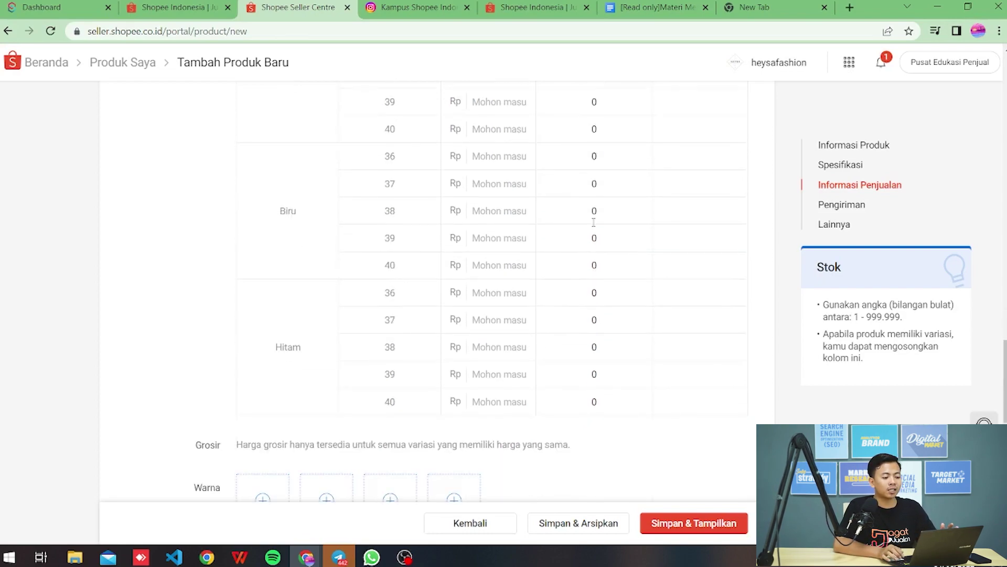
{"action": "scroll", "coordinate": [594, 222], "scroll_direction": "down", "scroll_amount": 1}
{"action": "scroll", "coordinate": [594, 225], "scroll_direction": "up", "scroll_amount": 3}
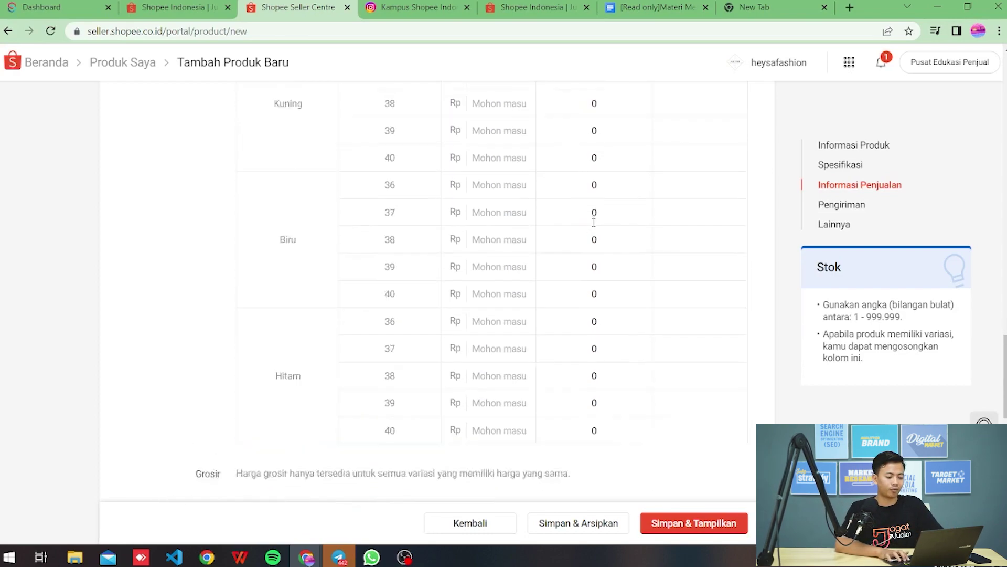
{"action": "double_click", "coordinate": [596, 189]}
{"action": "type", "text": "100"}
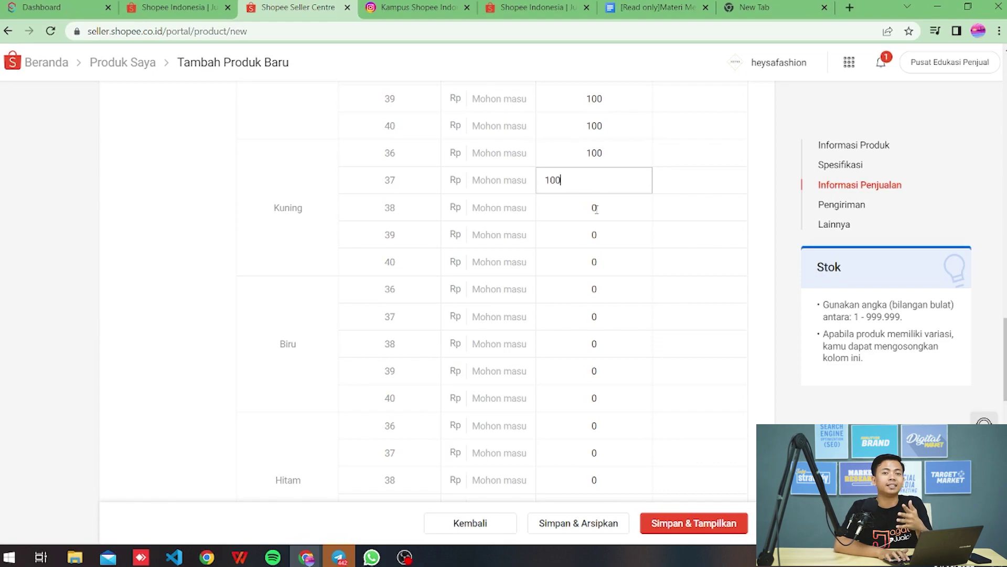
{"action": "left_click", "coordinate": [596, 208]}
{"action": "type", "text": "100"}
{"action": "left_click", "coordinate": [596, 235]}
{"action": "type", "text": "100"}
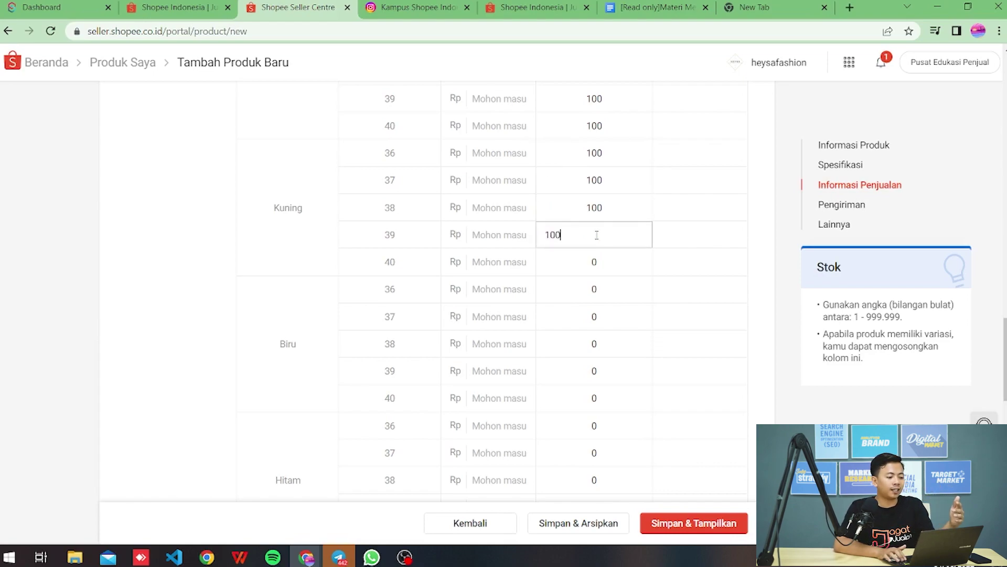
{"action": "scroll", "coordinate": [597, 235], "scroll_direction": "down", "scroll_amount": 3}
{"action": "left_click", "coordinate": [599, 131]}
{"action": "type", "text": "100"}
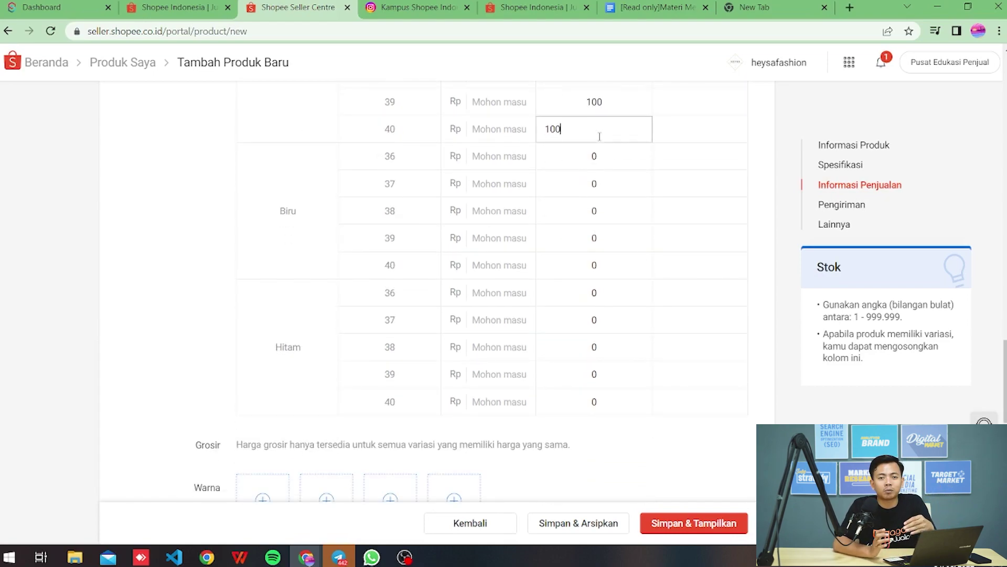
- Set the stock to 100 for each Biru variant, sizes 36 through 40
{"action": "left_click", "coordinate": [599, 156]}
{"action": "type", "text": "100"}
{"action": "left_click", "coordinate": [596, 183]}
{"action": "type", "text": "100"}
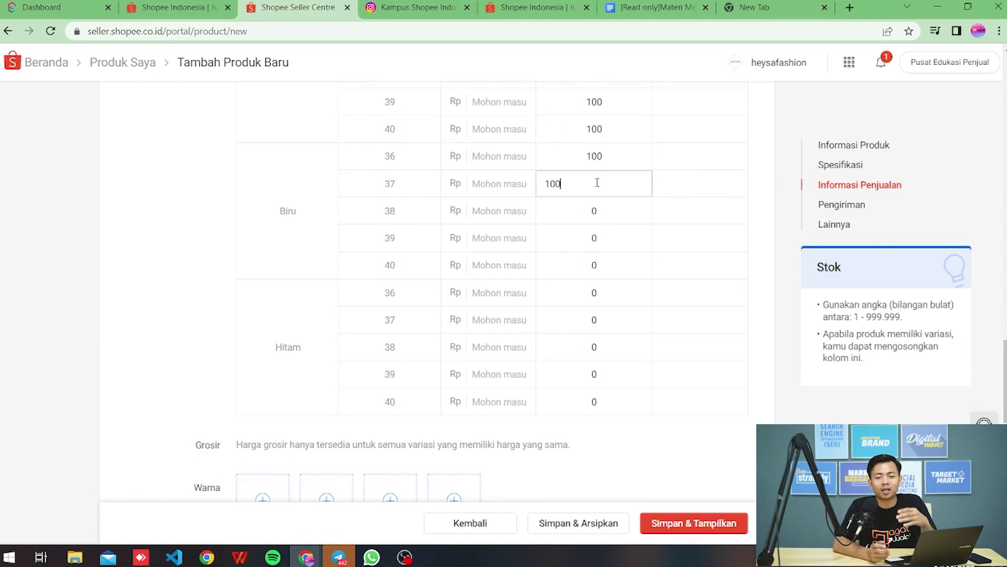
{"action": "left_click", "coordinate": [597, 204]}
{"action": "type", "text": "100"}
{"action": "left_click", "coordinate": [601, 244]}
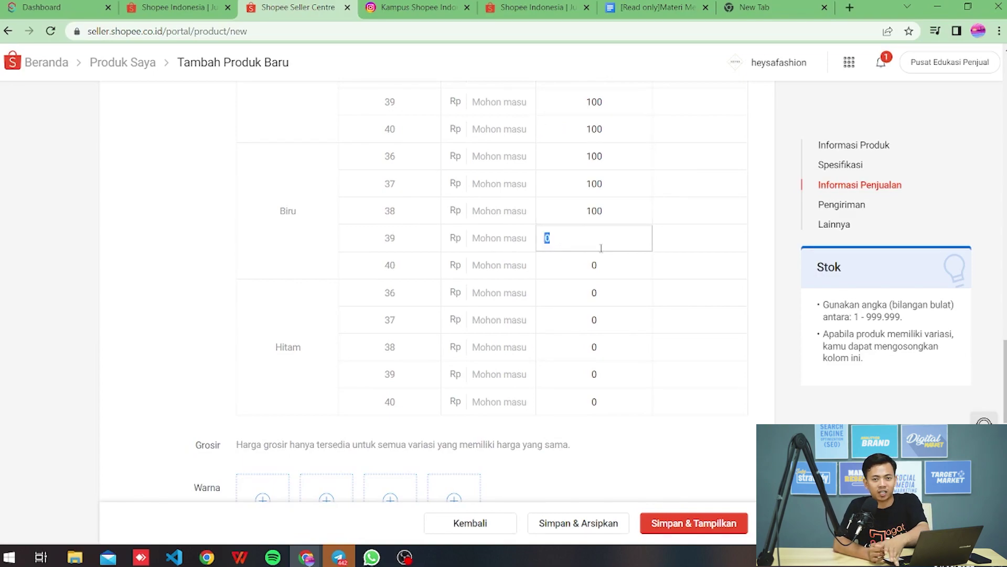
{"action": "type", "text": "100"}
{"action": "left_click", "coordinate": [600, 263]}
{"action": "type", "text": "100"}
- Set the stock to 100 for each Hitam variant, sizes 36 through 40
{"action": "left_click", "coordinate": [602, 293]}
{"action": "type", "text": "100"}
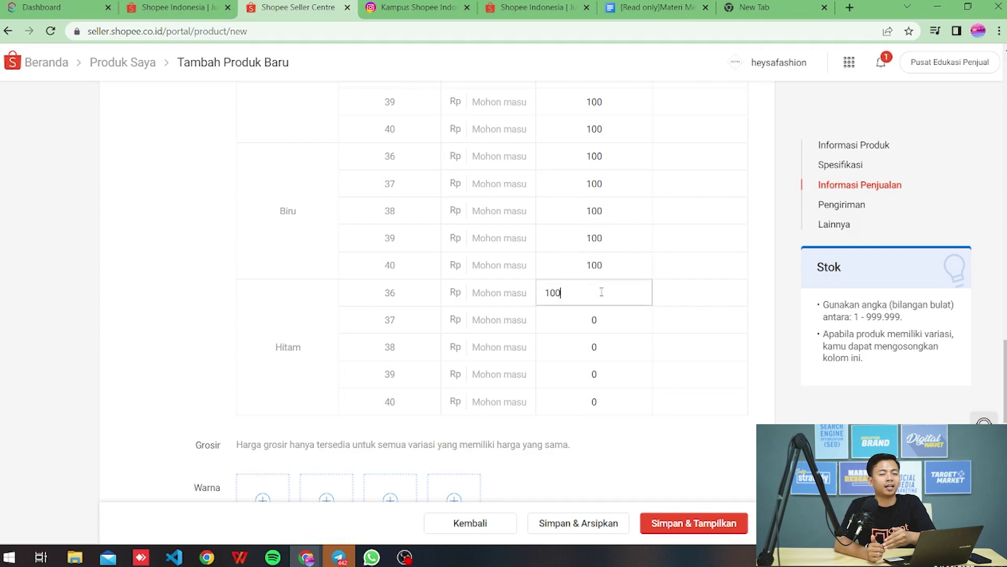
{"action": "left_click", "coordinate": [602, 318]}
{"action": "type", "text": "100"}
{"action": "left_click", "coordinate": [601, 344]}
{"action": "type", "text": "100"}
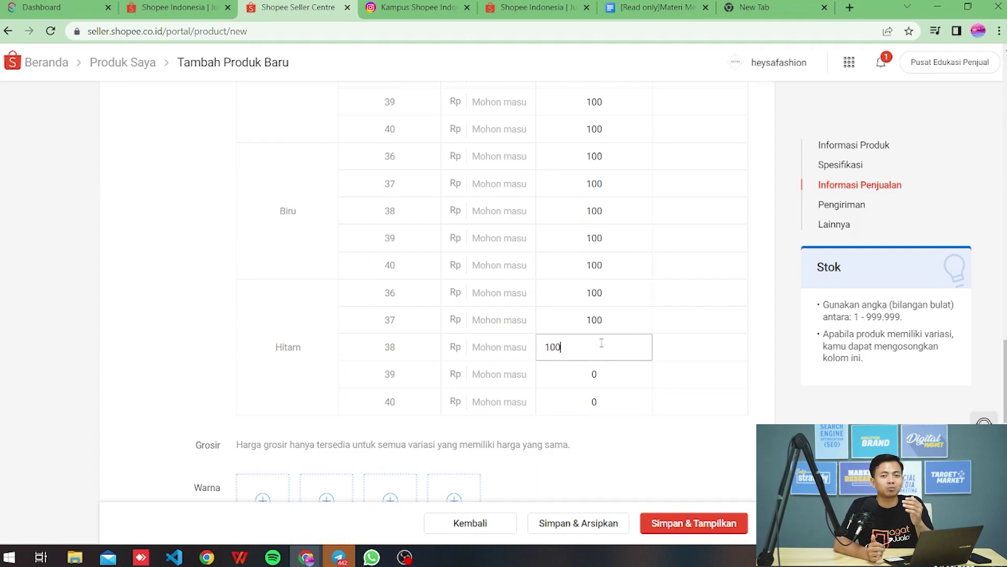
{"action": "left_click", "coordinate": [601, 373]}
{"action": "type", "text": "100"}
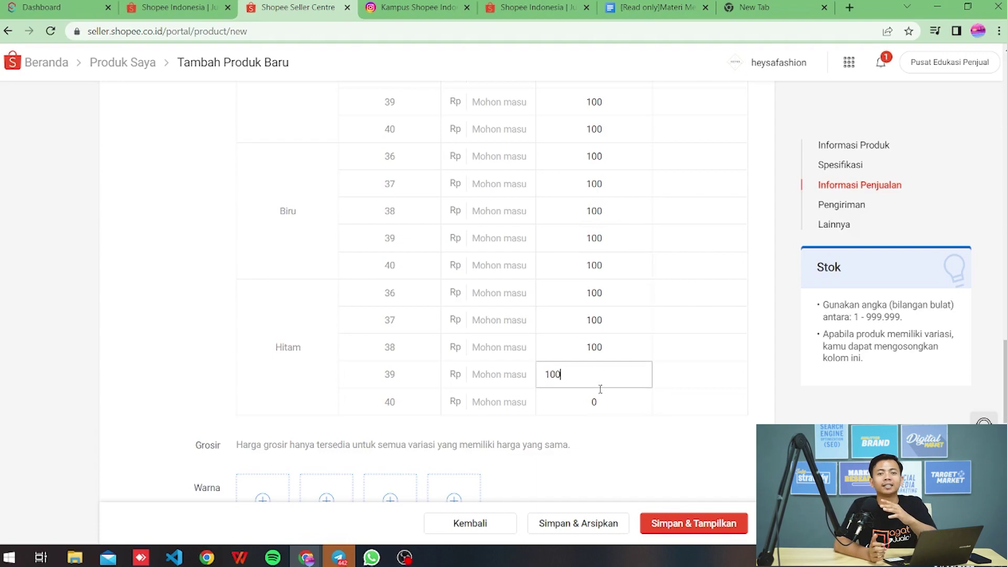
{"action": "left_click", "coordinate": [599, 396]}
{"action": "type", "text": "100"}
- Enter a price (Harga) of Rp 170000 and a stock (Stok) of 1000 in the shared Informasi Variasi values
{"action": "scroll", "coordinate": [600, 396], "scroll_direction": "down", "scroll_amount": 2}
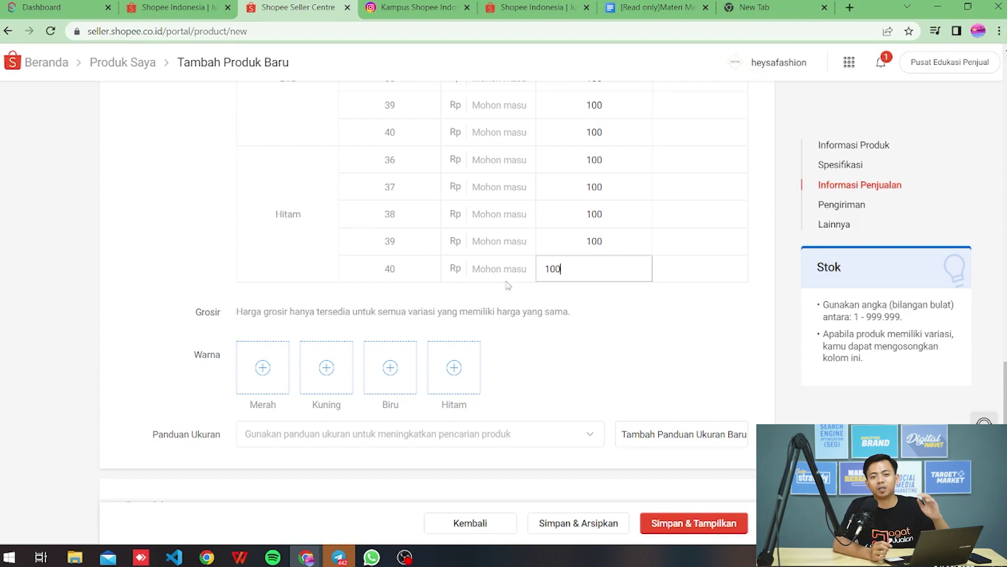
{"action": "scroll", "coordinate": [410, 260], "scroll_direction": "up", "scroll_amount": 10}
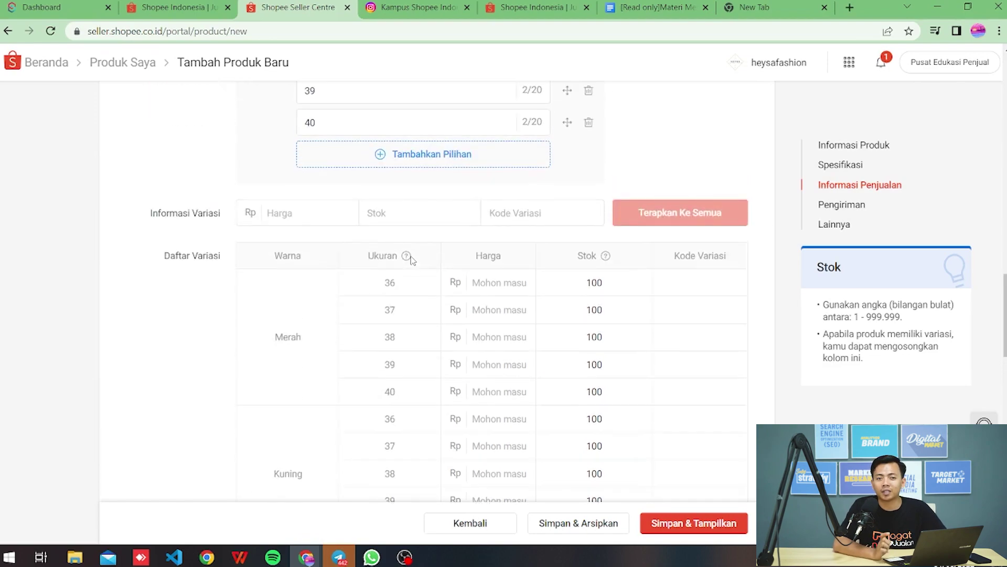
{"action": "scroll", "coordinate": [292, 238], "scroll_direction": "up", "scroll_amount": 3}
{"action": "scroll", "coordinate": [294, 241], "scroll_direction": "up", "scroll_amount": 1}
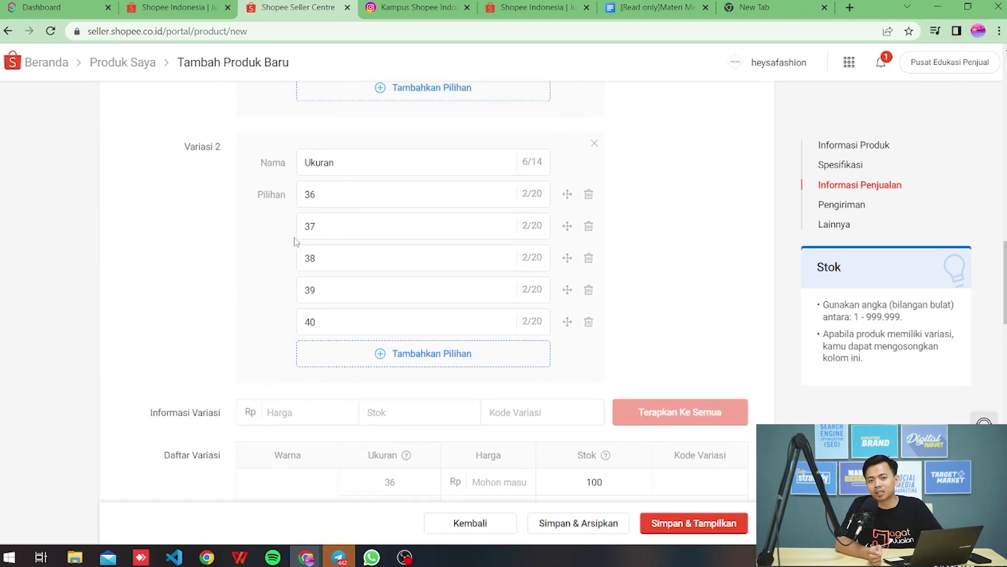
{"action": "scroll", "coordinate": [295, 241], "scroll_direction": "up", "scroll_amount": 4}
{"action": "scroll", "coordinate": [297, 238], "scroll_direction": "down", "scroll_amount": 5}
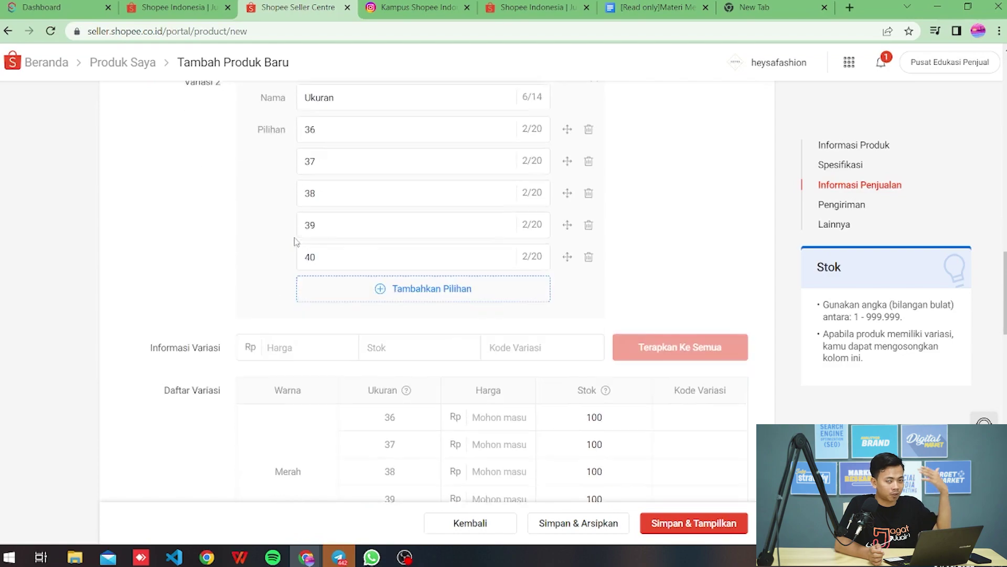
{"action": "left_click", "coordinate": [304, 346]}
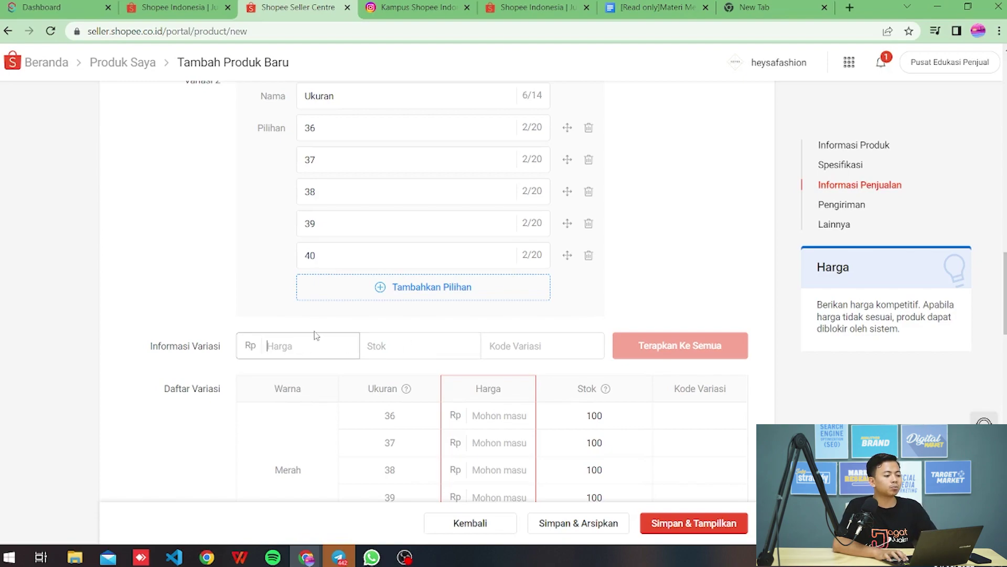
{"action": "type", "text": "170000"}
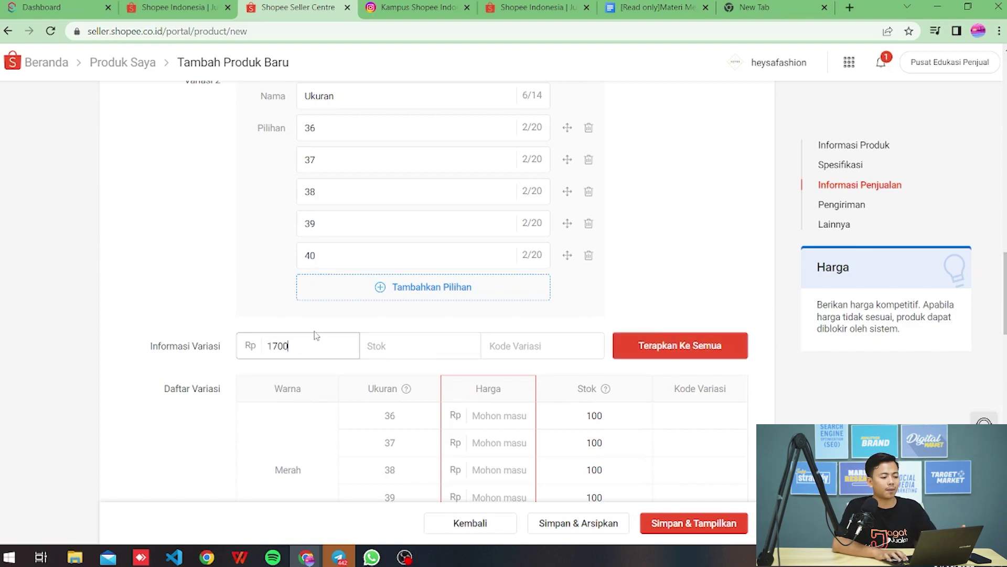
{"action": "left_click", "coordinate": [375, 348]}
{"action": "type", "text": "1000"}
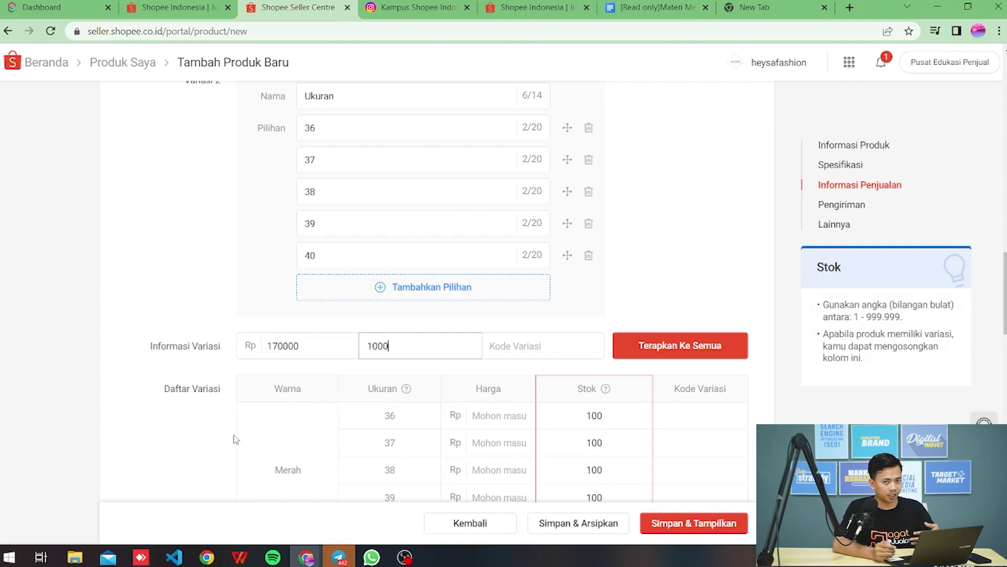
{"action": "scroll", "coordinate": [236, 438], "scroll_direction": "down", "scroll_amount": 1}
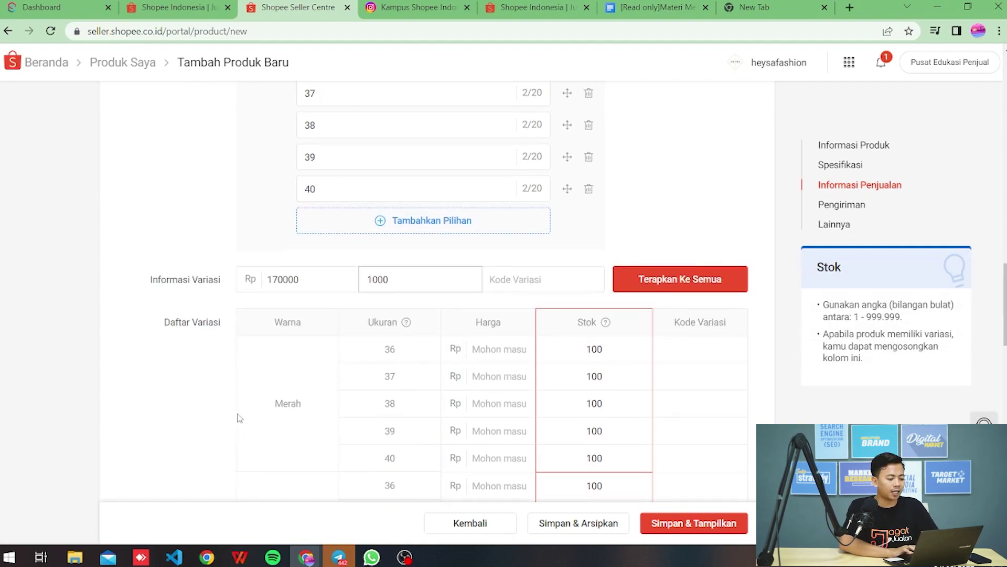
{"action": "scroll", "coordinate": [239, 417], "scroll_direction": "down", "scroll_amount": 2}
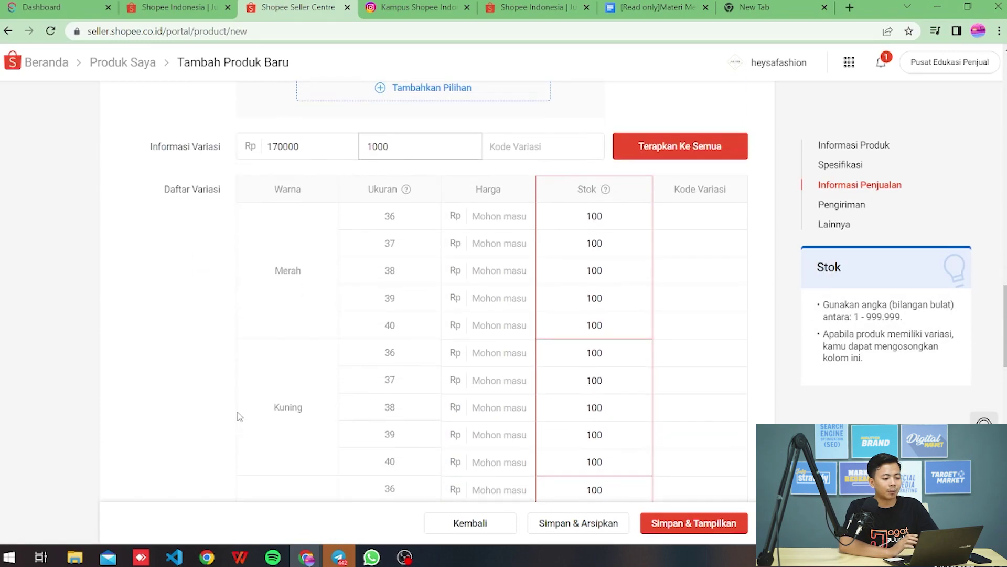
{"action": "scroll", "coordinate": [240, 416], "scroll_direction": "down", "scroll_amount": 6}
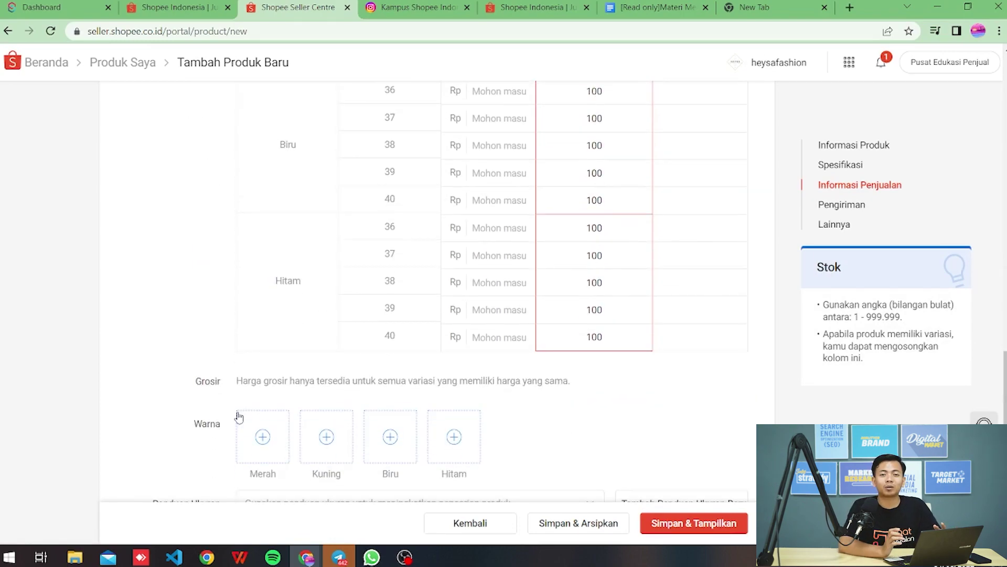
{"action": "scroll", "coordinate": [240, 414], "scroll_direction": "down", "scroll_amount": 1}
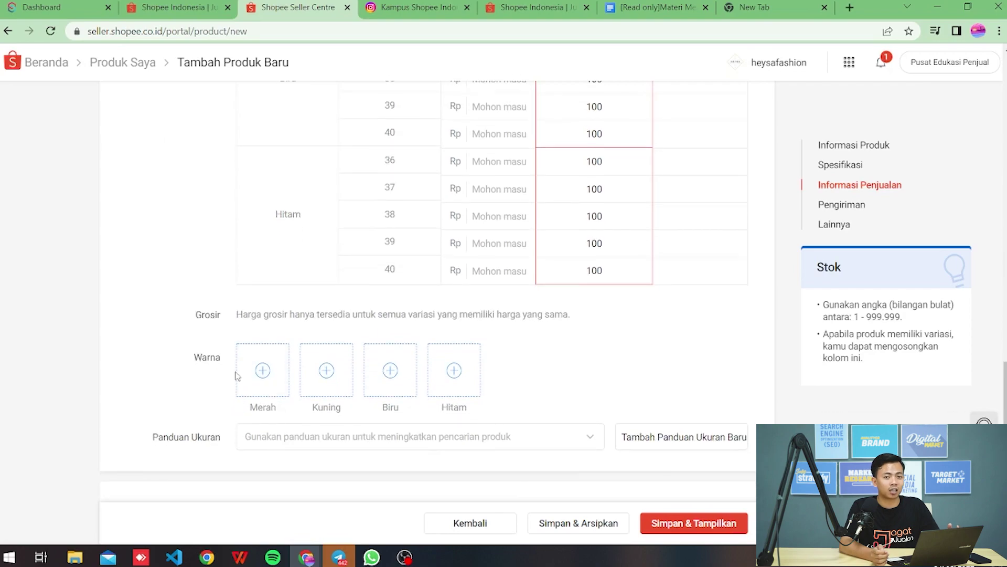
{"action": "left_click", "coordinate": [261, 361]}
{"action": "scroll", "coordinate": [260, 163], "scroll_direction": "down", "scroll_amount": 5}
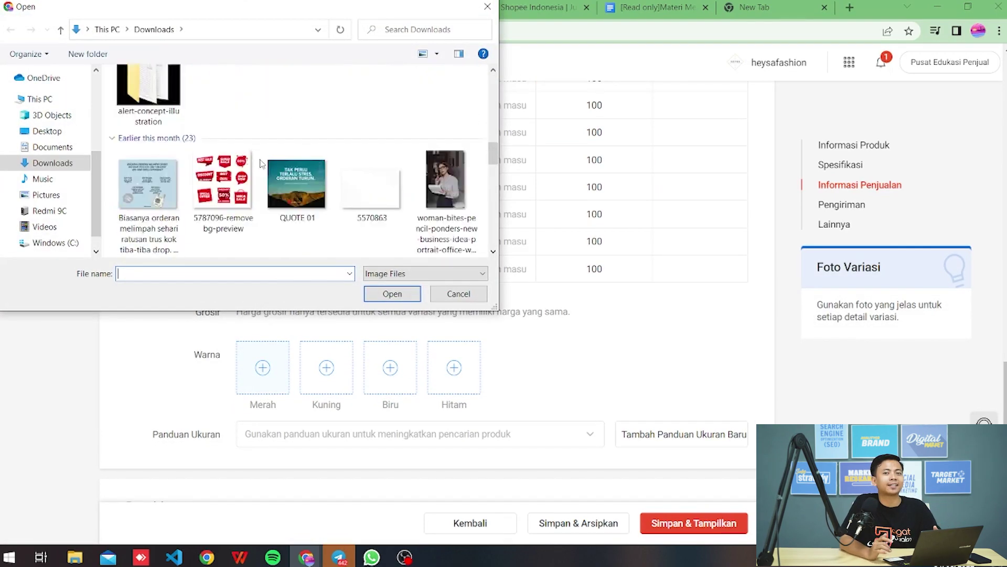
{"action": "scroll", "coordinate": [261, 163], "scroll_direction": "down", "scroll_amount": 5}
{"action": "scroll", "coordinate": [260, 163], "scroll_direction": "up", "scroll_amount": 2}
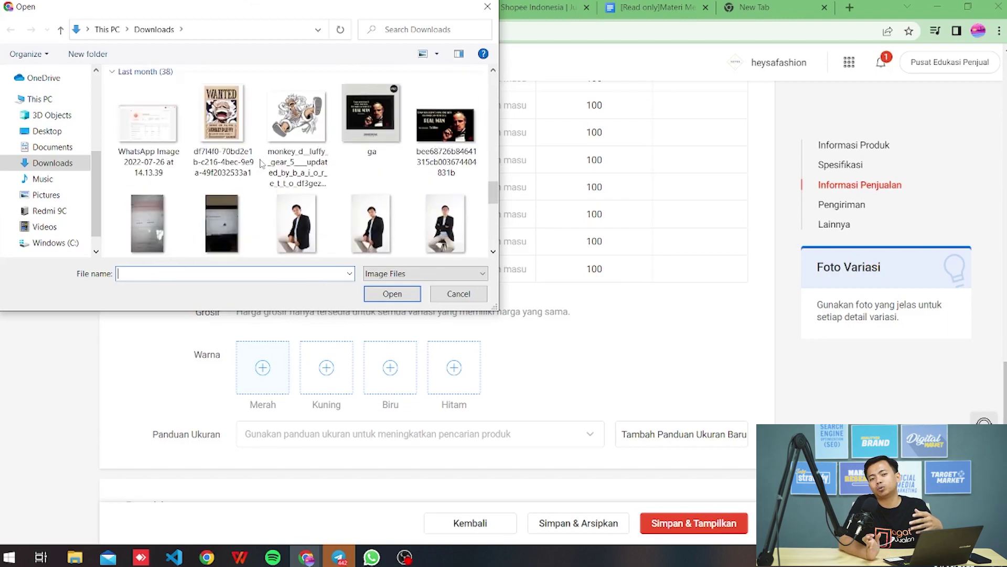
{"action": "scroll", "coordinate": [261, 163], "scroll_direction": "up", "scroll_amount": 3}
{"action": "scroll", "coordinate": [260, 163], "scroll_direction": "up", "scroll_amount": 1}
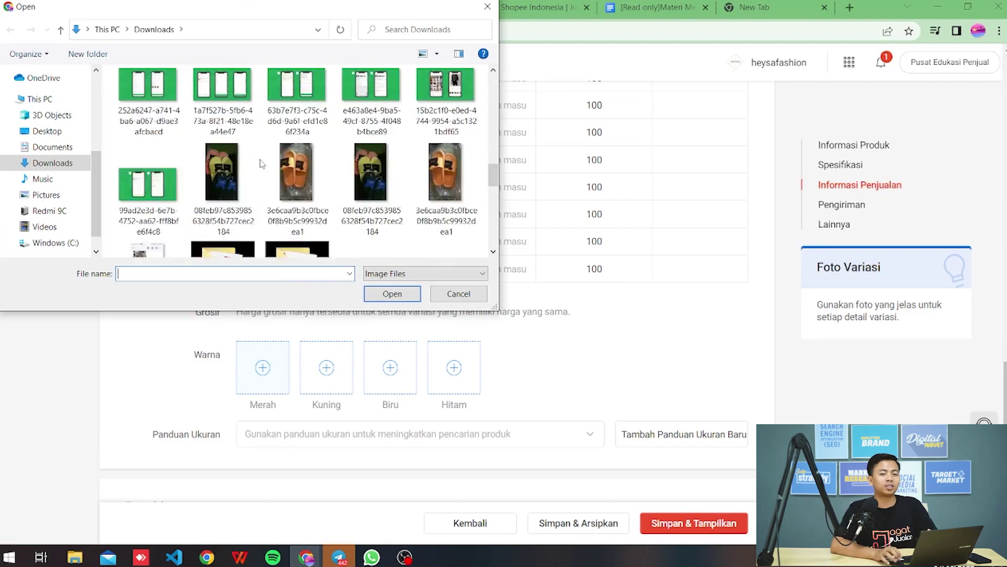
{"action": "double_click", "coordinate": [232, 182]}
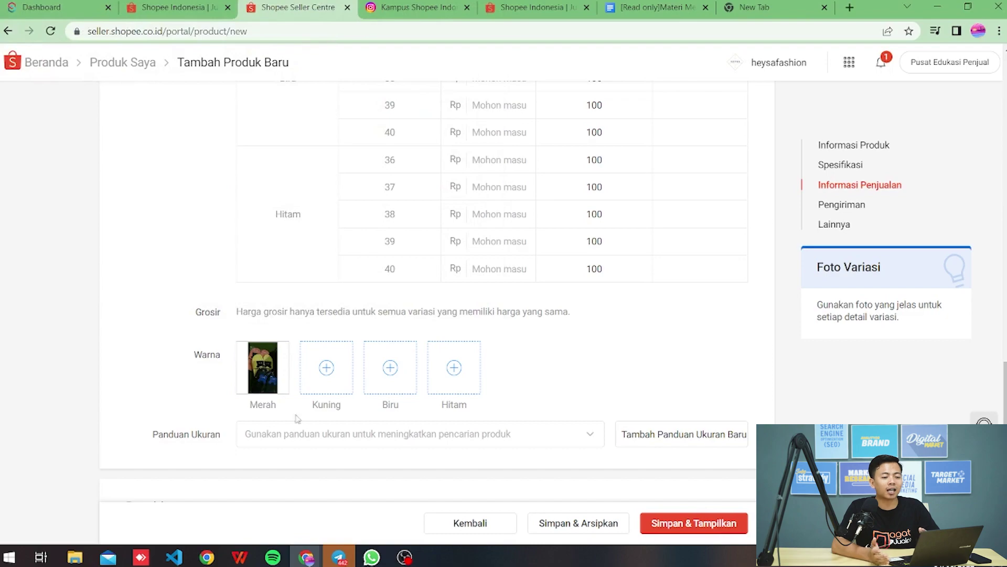
- Upload the orange sandal photo from Downloads as the variation photo for Kuning
{"action": "left_click", "coordinate": [327, 371]}
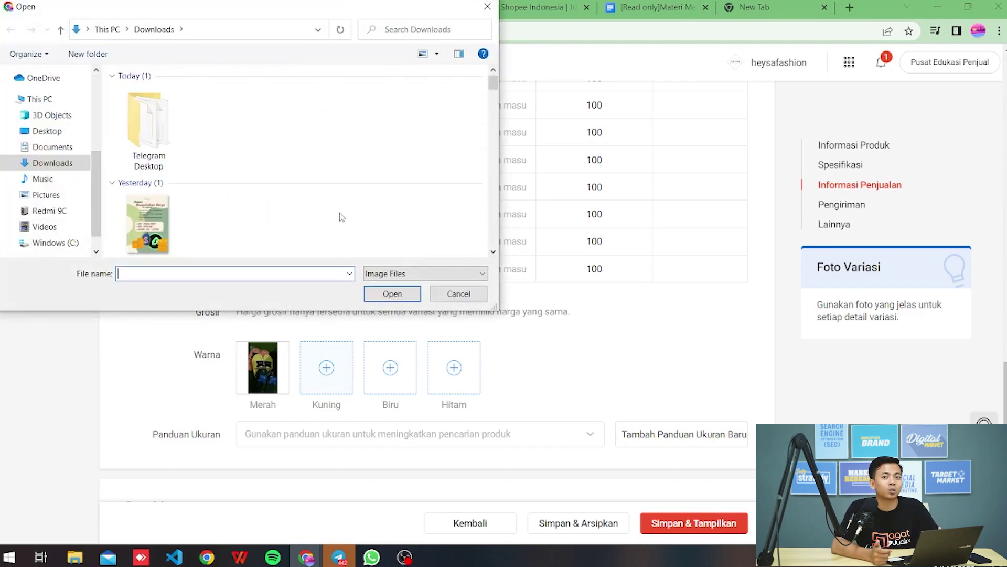
{"action": "scroll", "coordinate": [339, 204], "scroll_direction": "down", "scroll_amount": 3}
{"action": "scroll", "coordinate": [339, 200], "scroll_direction": "down", "scroll_amount": 3}
{"action": "scroll", "coordinate": [338, 200], "scroll_direction": "down", "scroll_amount": 5}
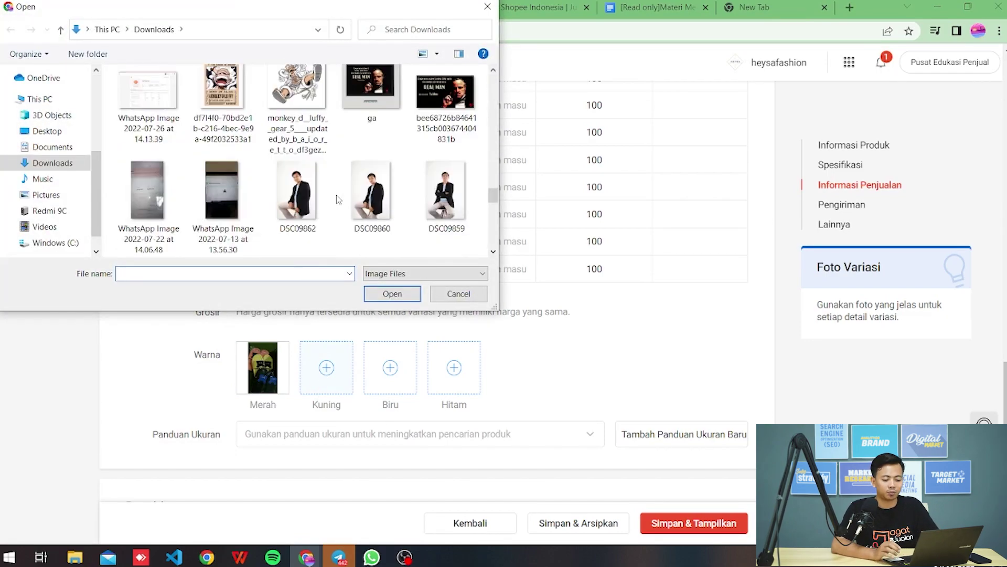
{"action": "double_click", "coordinate": [308, 180]}
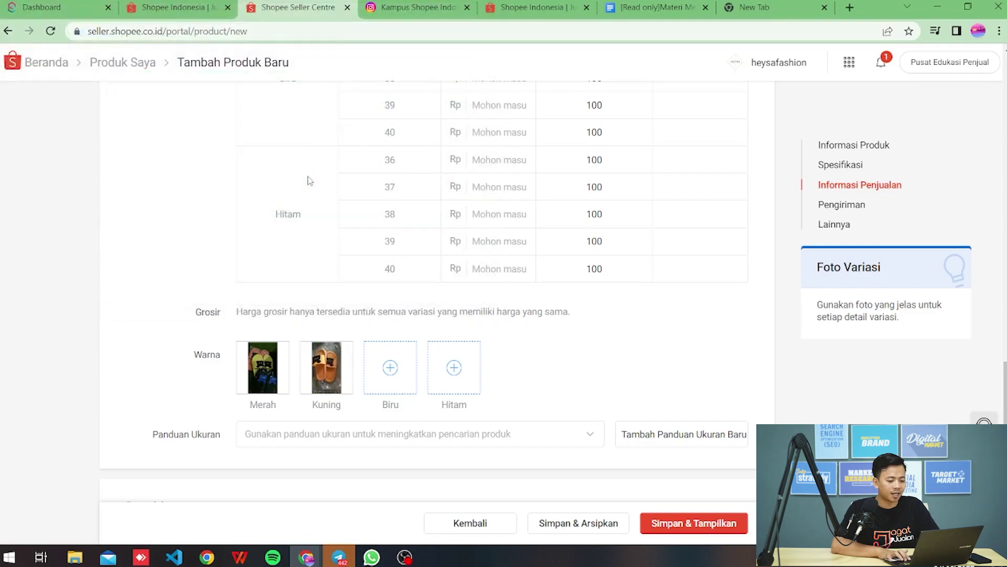
- Set the product's shipping weight (Berat) to 1000 gr in the Pengiriman section
{"action": "scroll", "coordinate": [353, 399], "scroll_direction": "down", "scroll_amount": 3}
{"action": "scroll", "coordinate": [353, 399], "scroll_direction": "down", "scroll_amount": 1}
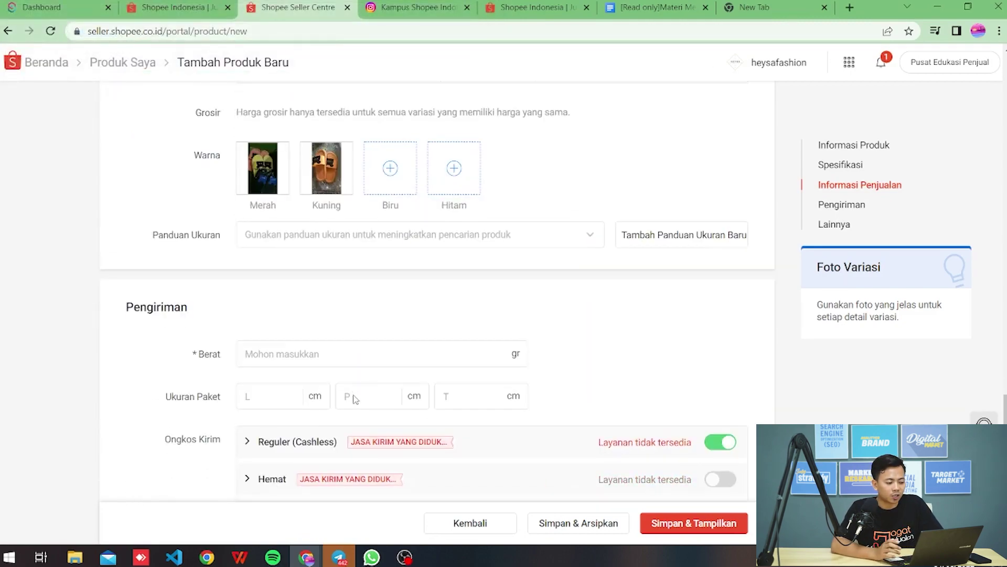
{"action": "left_click", "coordinate": [354, 395]}
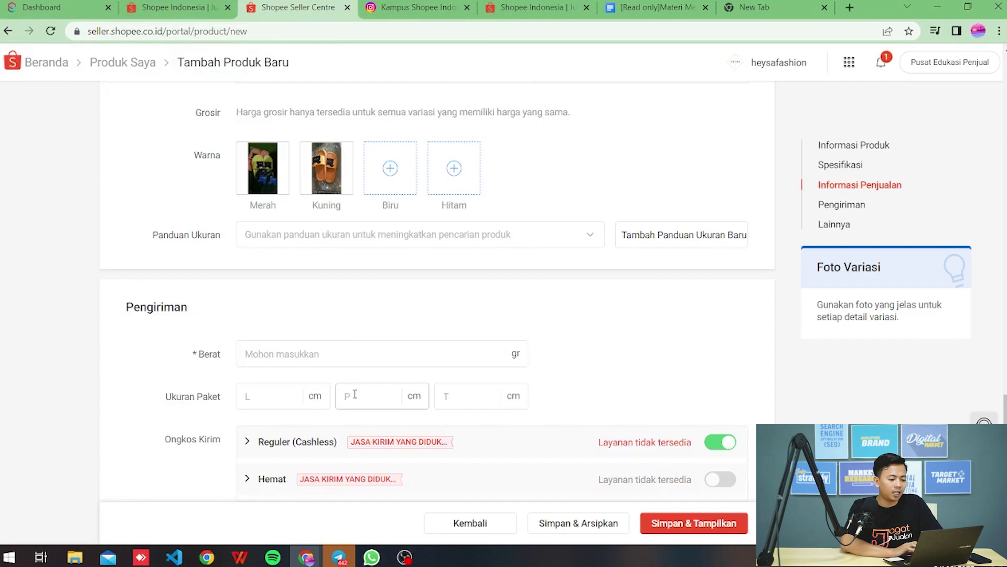
{"action": "scroll", "coordinate": [355, 394], "scroll_direction": "down", "scroll_amount": 3}
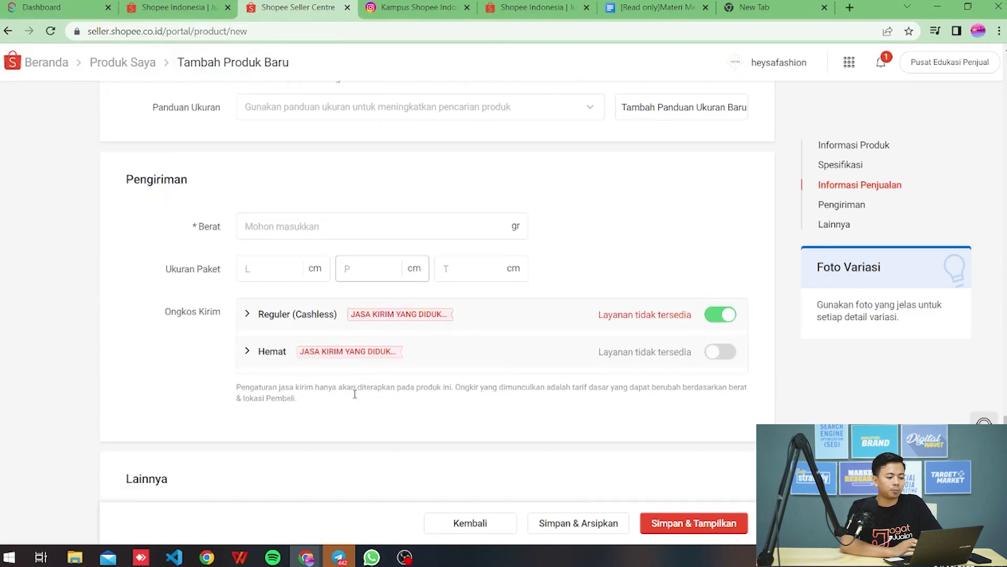
{"action": "left_click", "coordinate": [329, 225]}
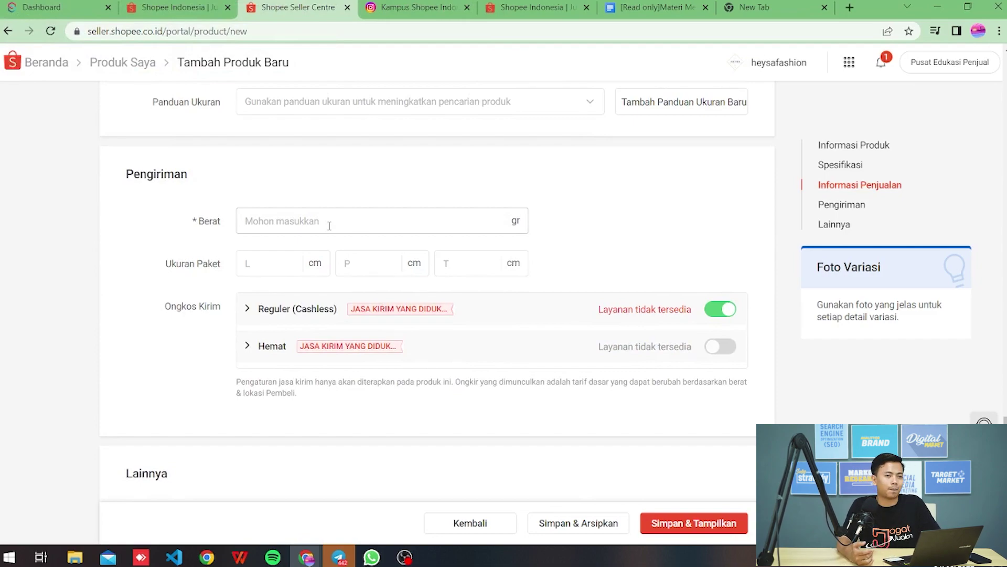
{"action": "left_click", "coordinate": [329, 225]}
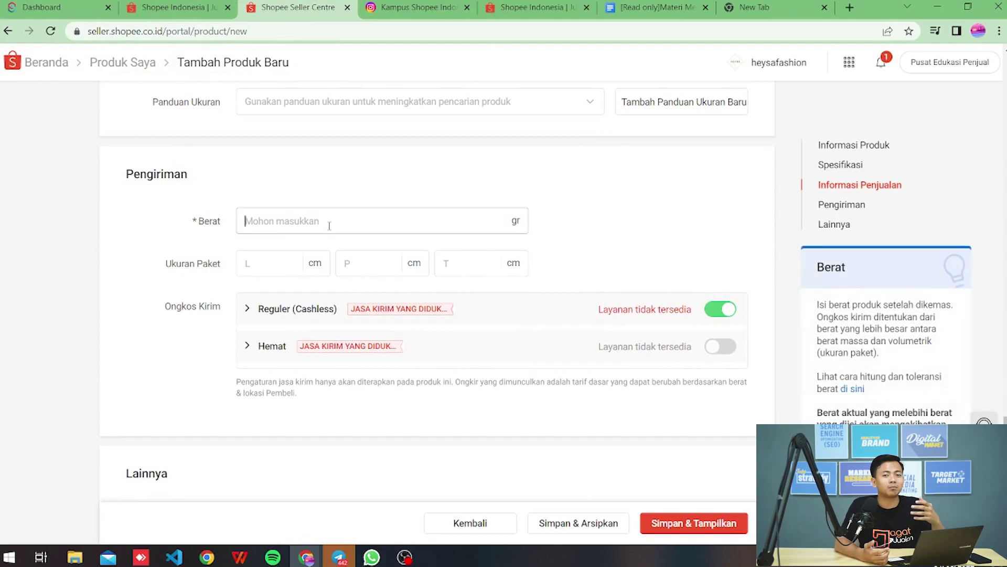
{"action": "type", "text": "1"}
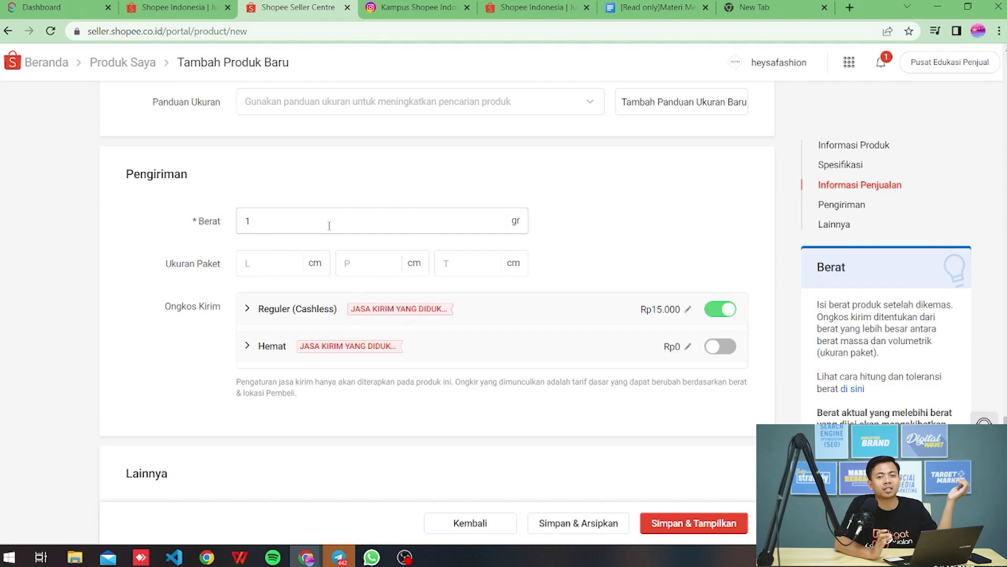
{"action": "type", "text": "0"}
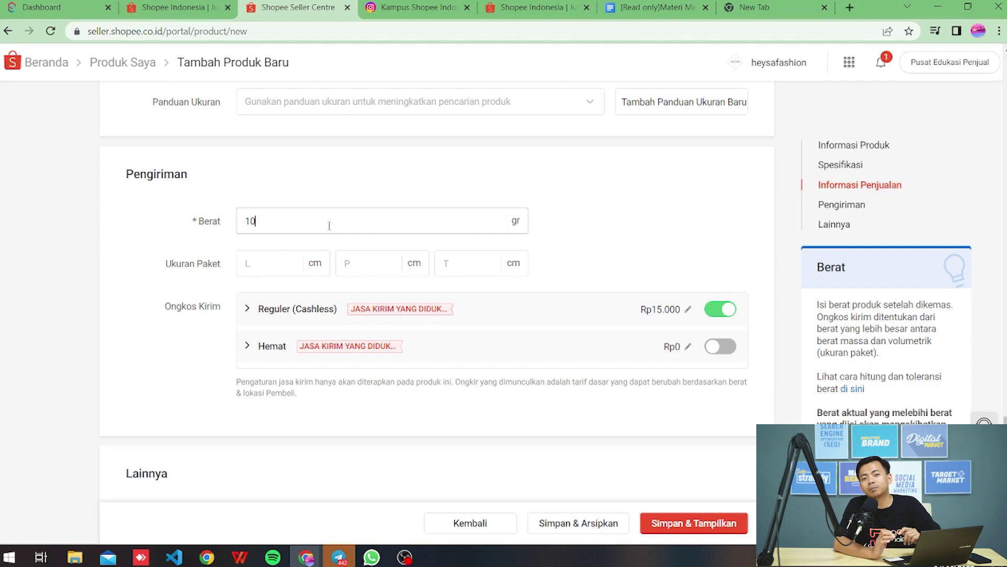
{"action": "type", "text": "00"}
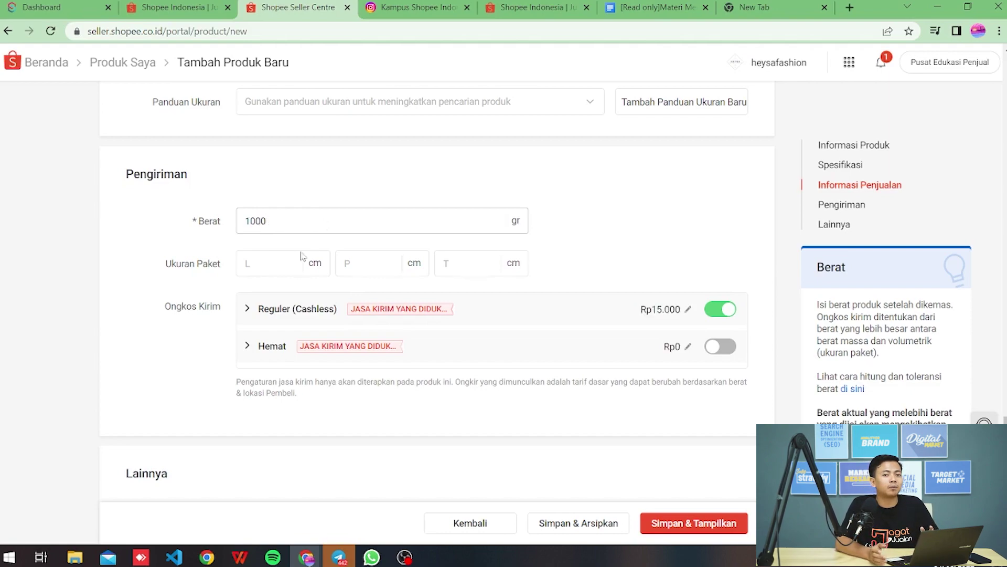
- Set the package size (Ukuran Paket) to L 10, P 20 and T 10 cm, and enable Hemat shipping
{"action": "left_click", "coordinate": [283, 260]}
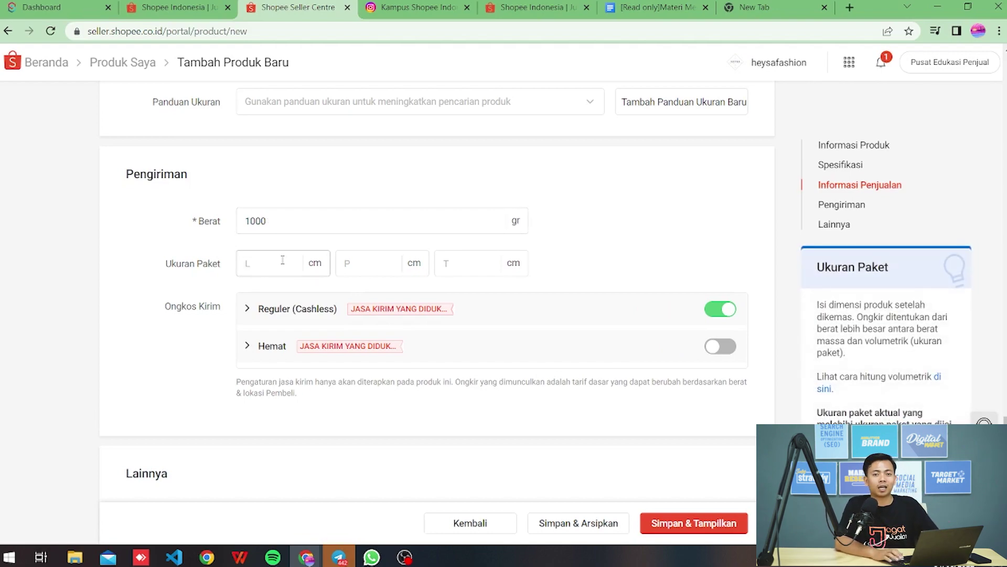
{"action": "type", "text": "10"}
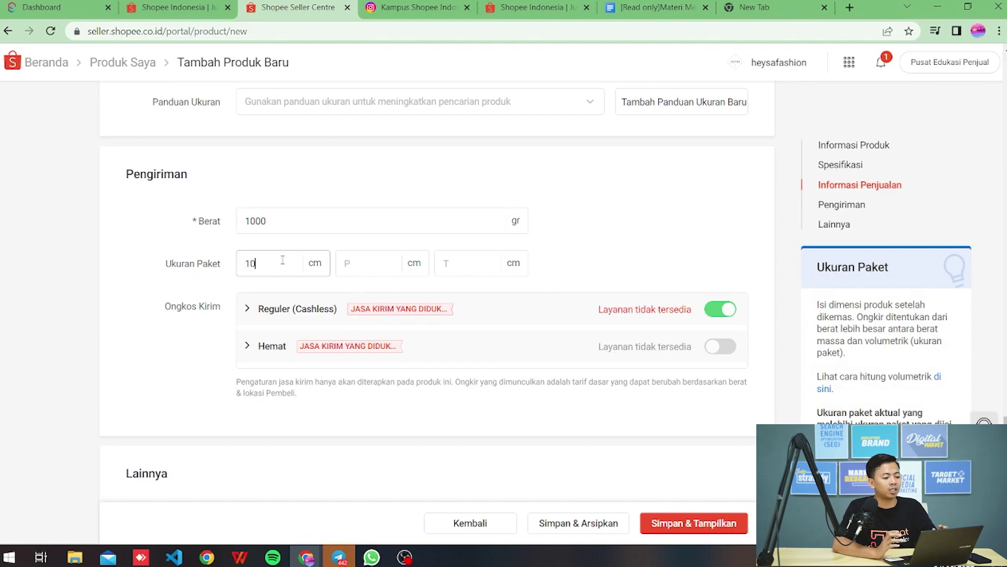
{"action": "left_click", "coordinate": [378, 260]}
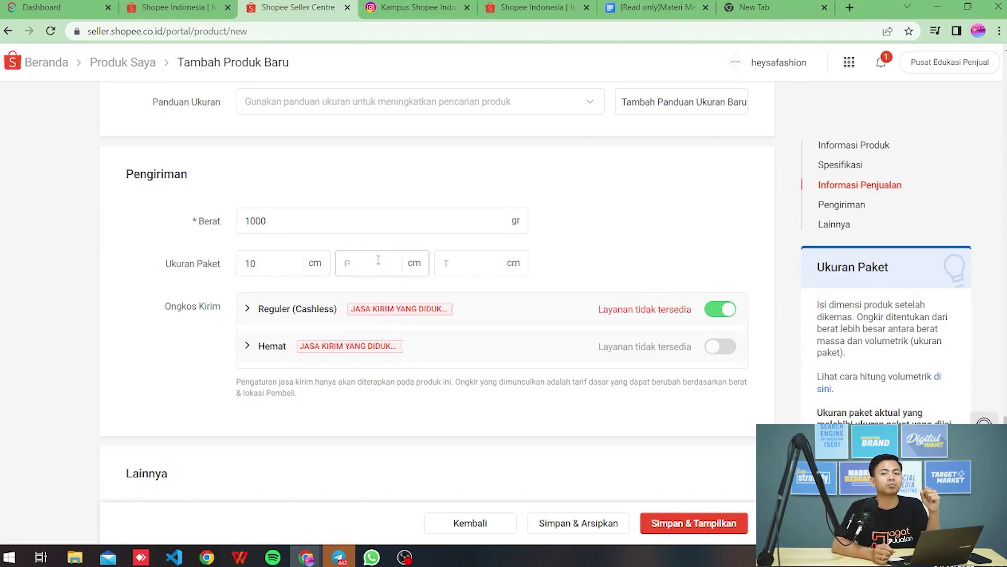
{"action": "type", "text": "2"}
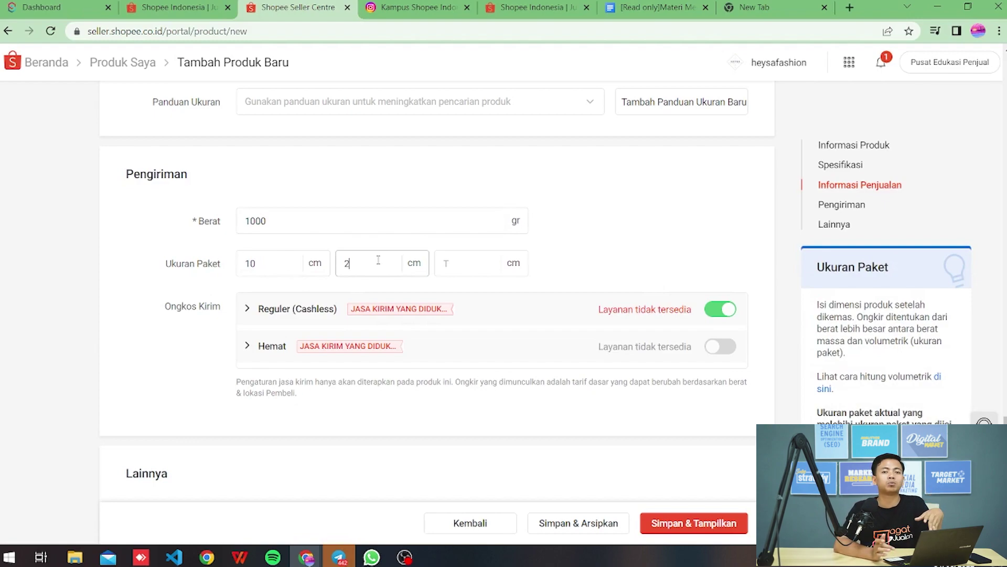
{"action": "type", "text": "0"}
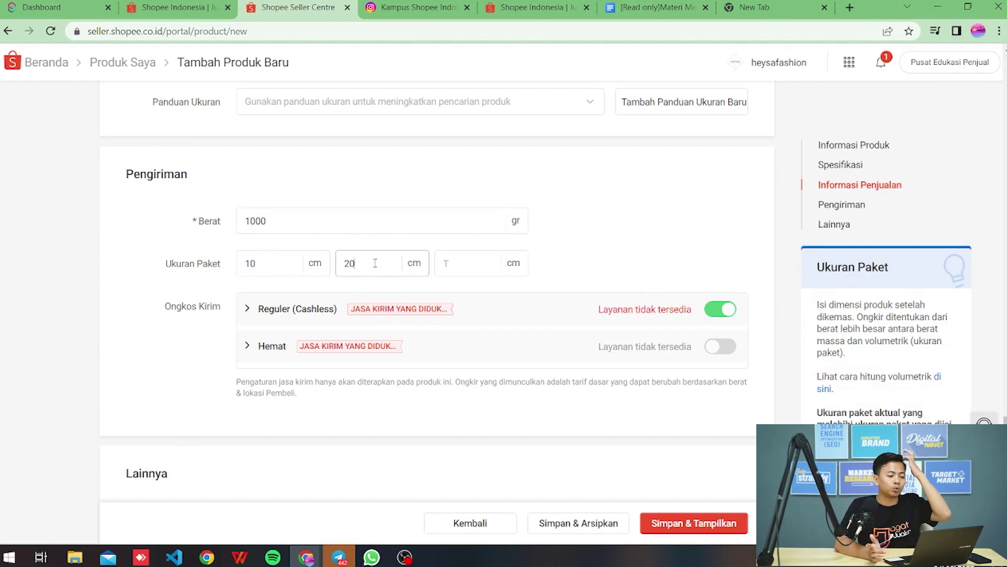
{"action": "left_click", "coordinate": [465, 255]}
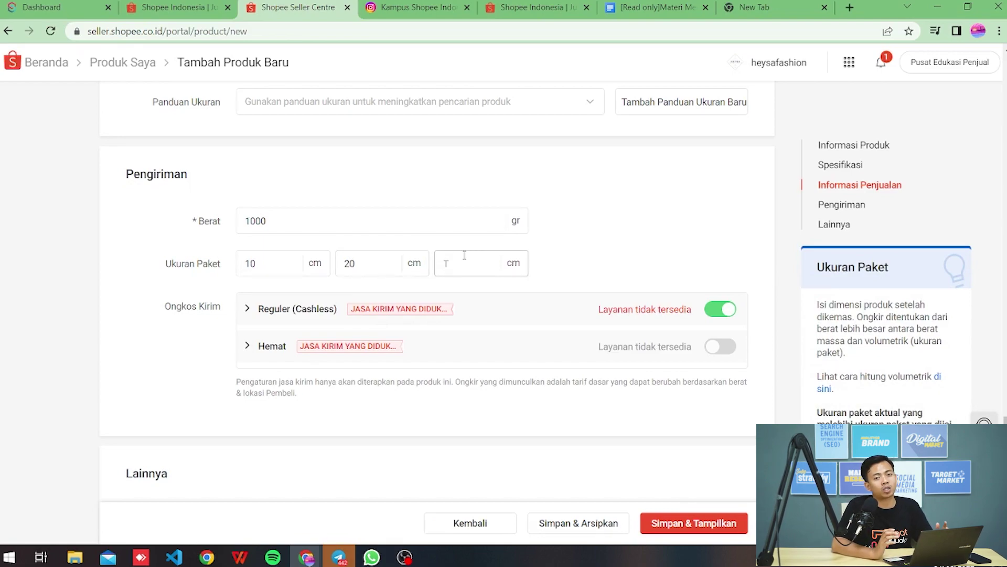
{"action": "type", "text": "1"}
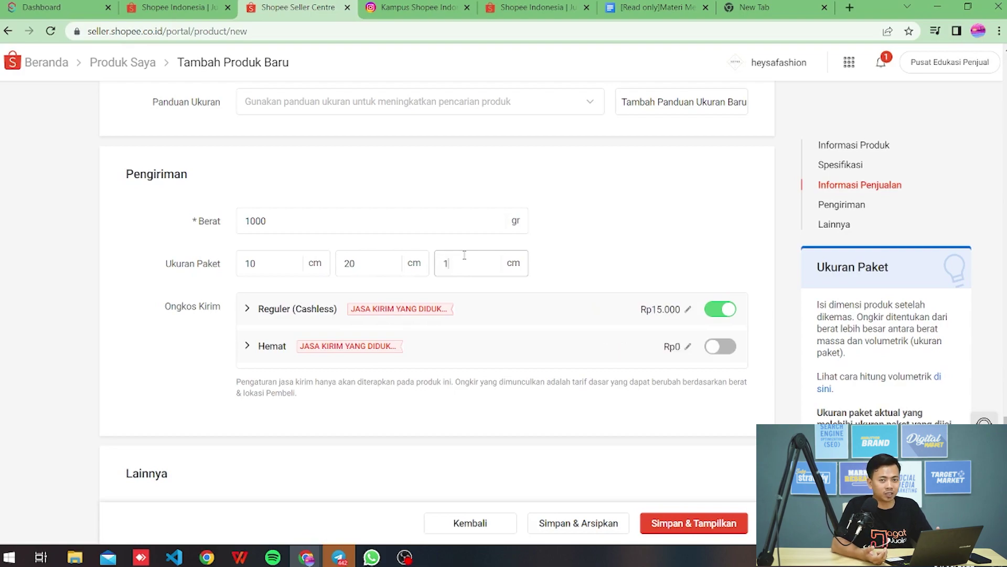
{"action": "type", "text": "0"}
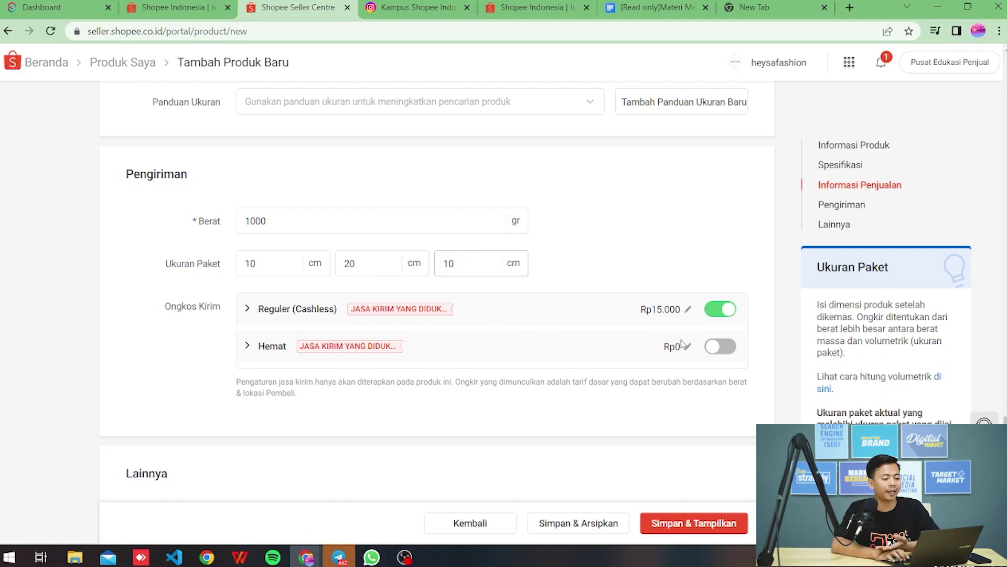
{"action": "left_click", "coordinate": [721, 348]}
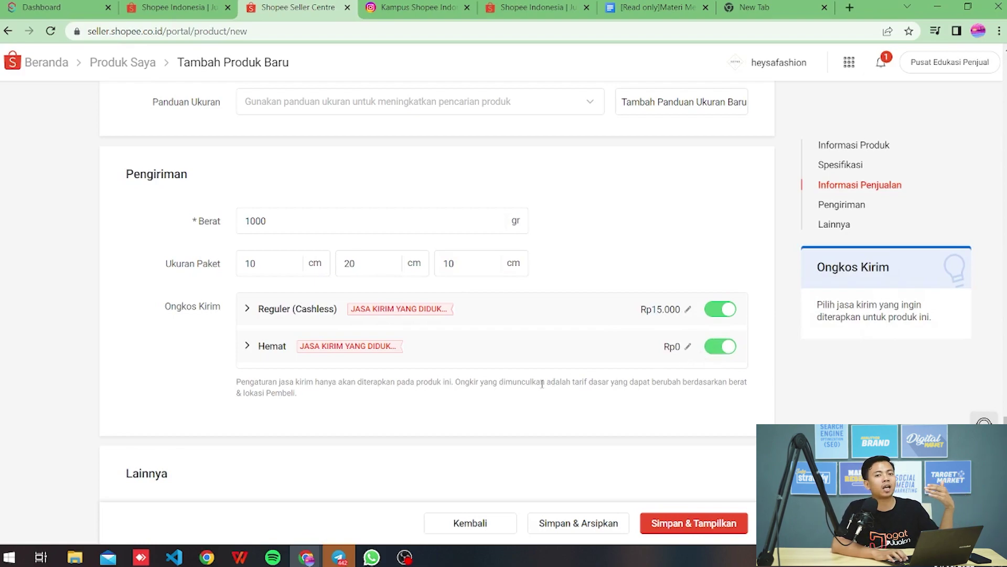
- Set Pre-Order to Tidak and the product condition (Kondisi) to Baru in the Lainnya section
{"action": "scroll", "coordinate": [542, 384], "scroll_direction": "down", "scroll_amount": 4}
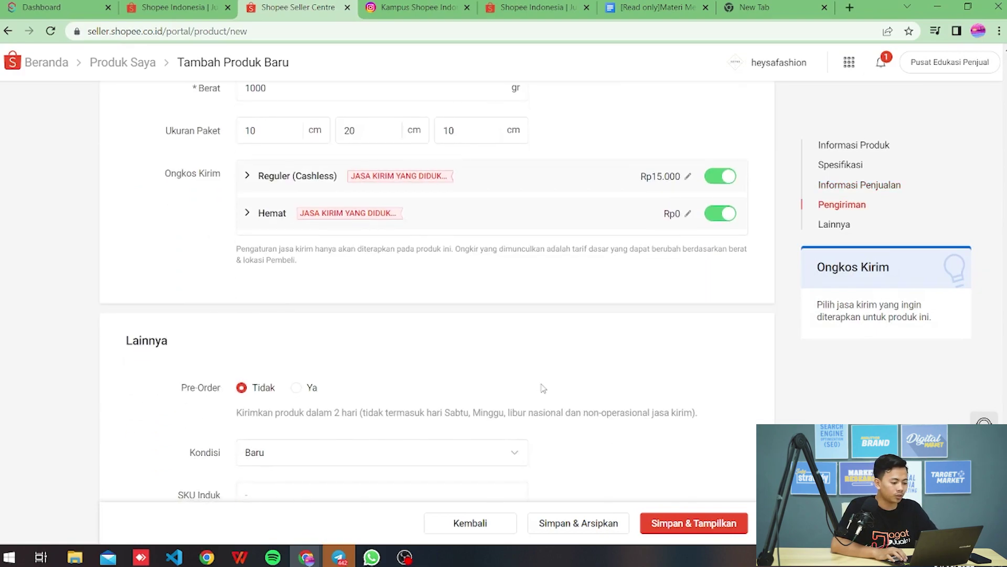
{"action": "left_click", "coordinate": [296, 320]}
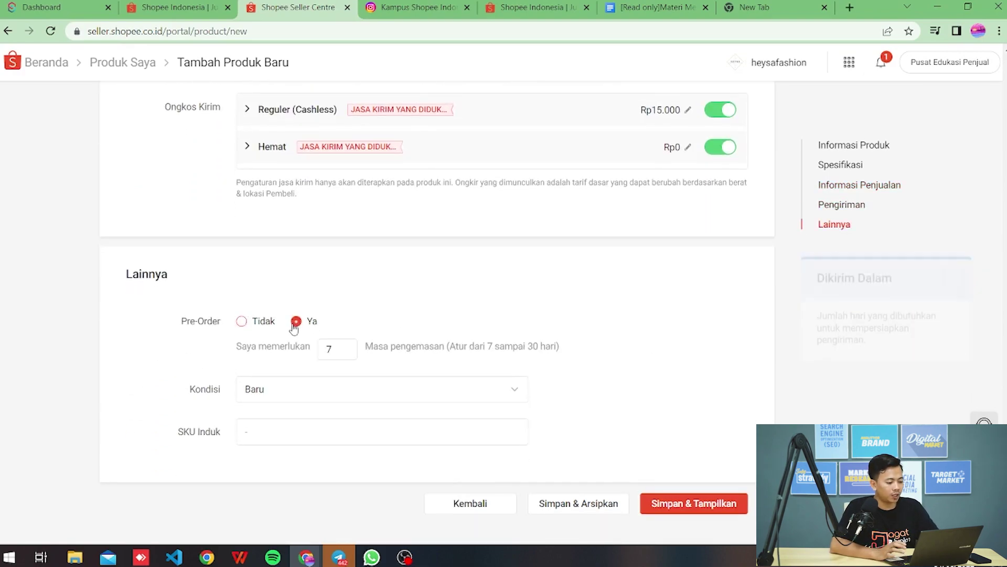
{"action": "left_click", "coordinate": [242, 321]}
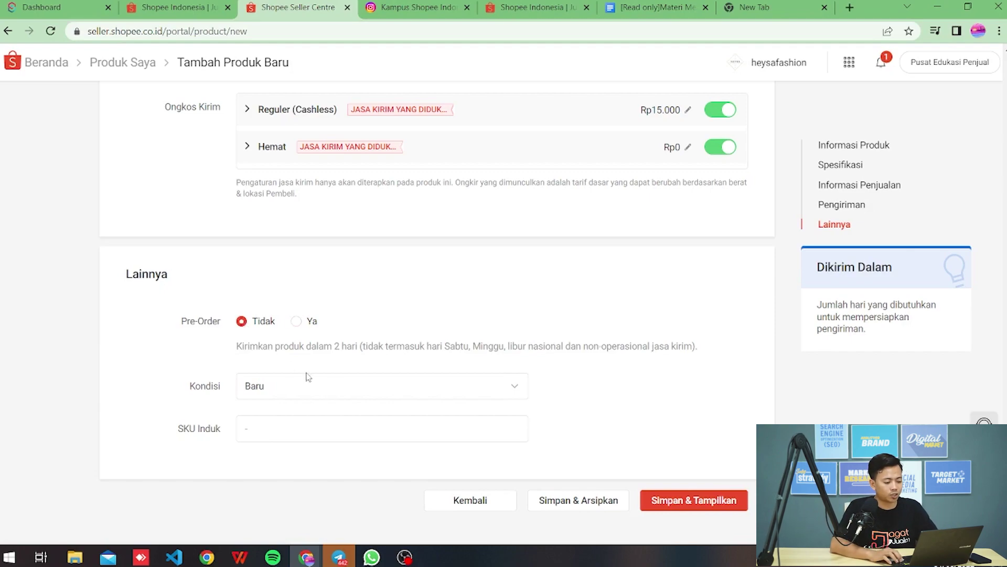
{"action": "left_click", "coordinate": [395, 390]}
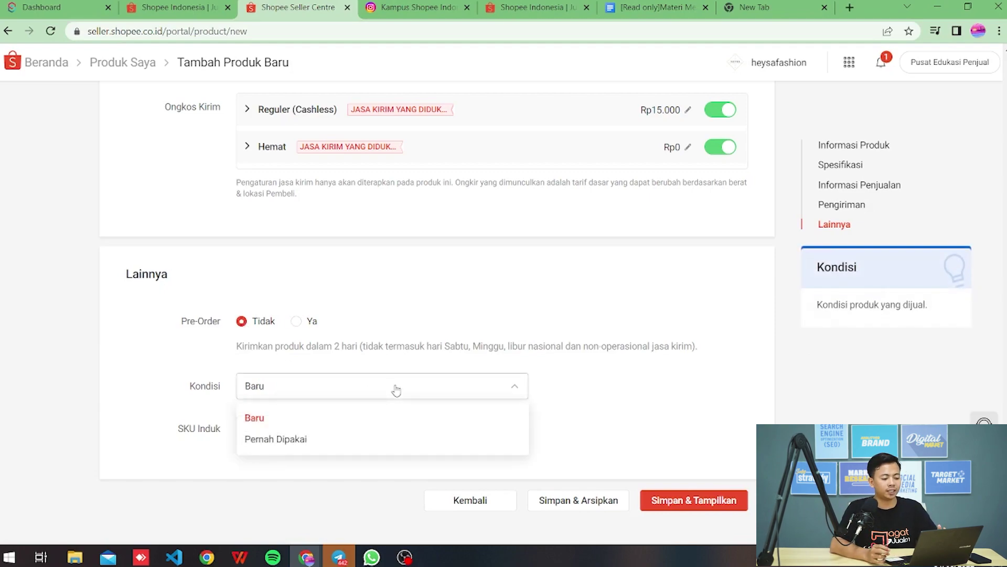
{"action": "left_click", "coordinate": [379, 426]}
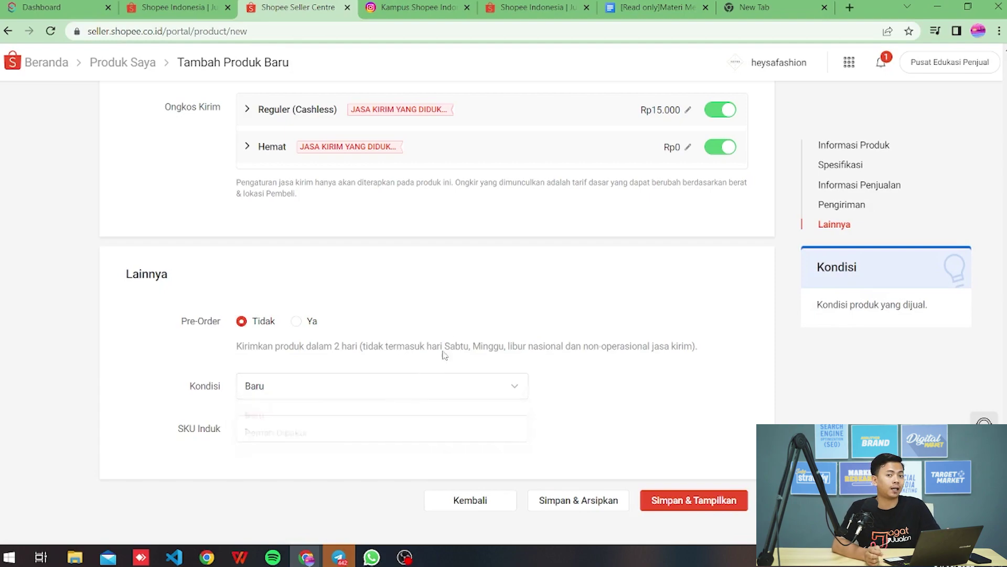
- Try to save and publish the product listing with Simpan & Tampilkan
{"action": "scroll", "coordinate": [456, 341], "scroll_direction": "down", "scroll_amount": 1}
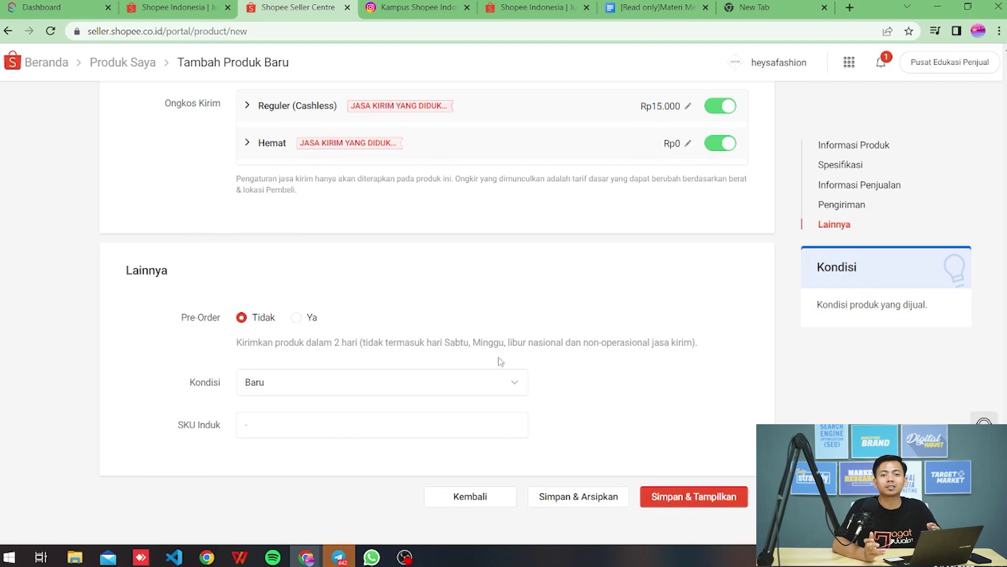
{"action": "left_click", "coordinate": [697, 499]}
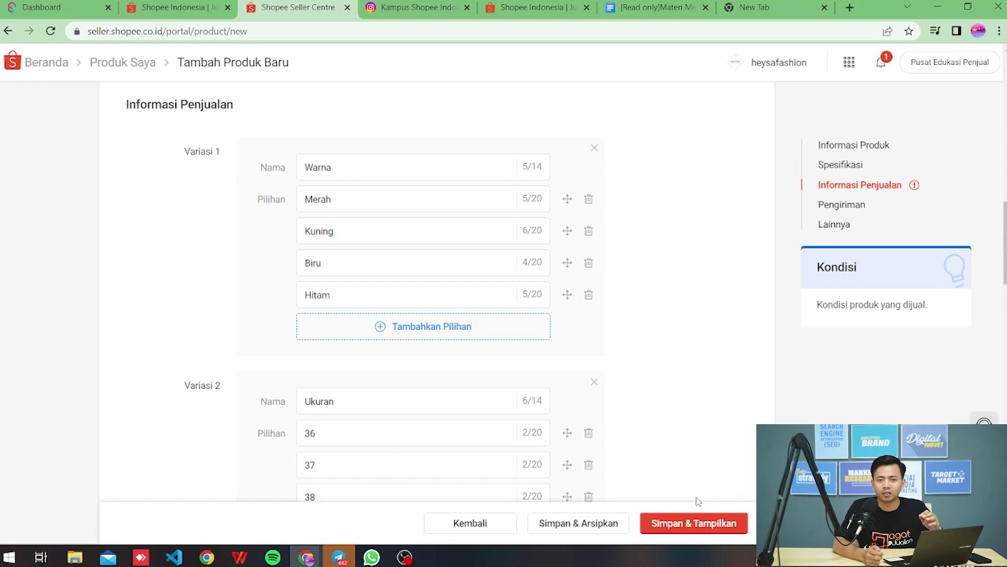
- Apply the price Rp 170000 and stock 1000 to all variations, and publish the product listing with Simpan & Tampilkan
{"action": "scroll", "coordinate": [697, 501], "scroll_direction": "down", "scroll_amount": 4}
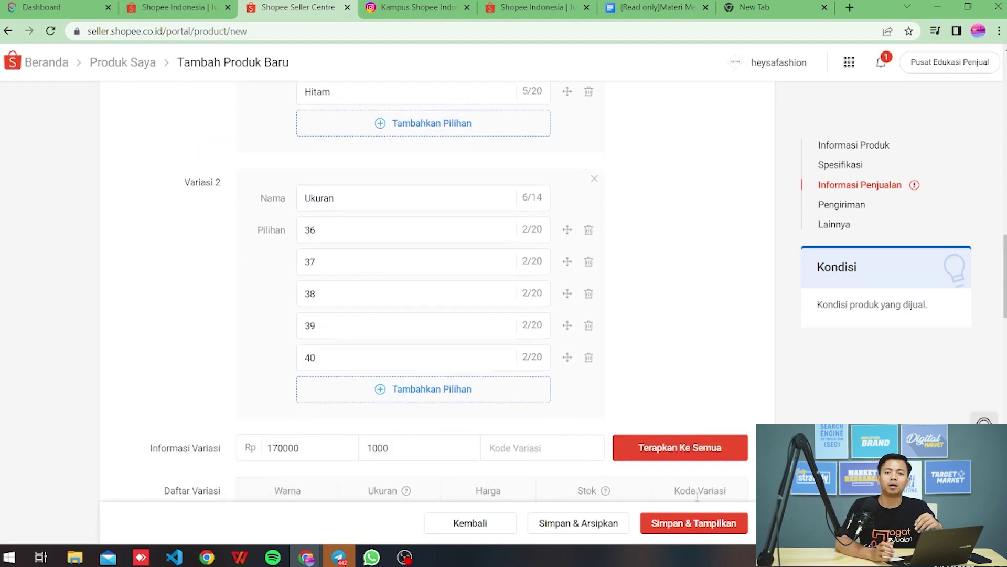
{"action": "scroll", "coordinate": [698, 497], "scroll_direction": "down", "scroll_amount": 4}
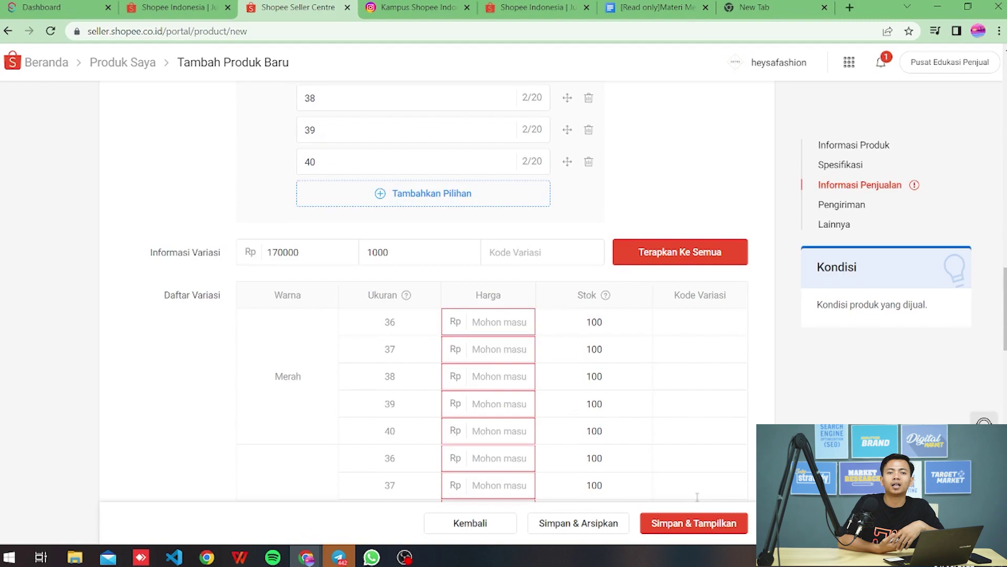
{"action": "left_click", "coordinate": [691, 254]}
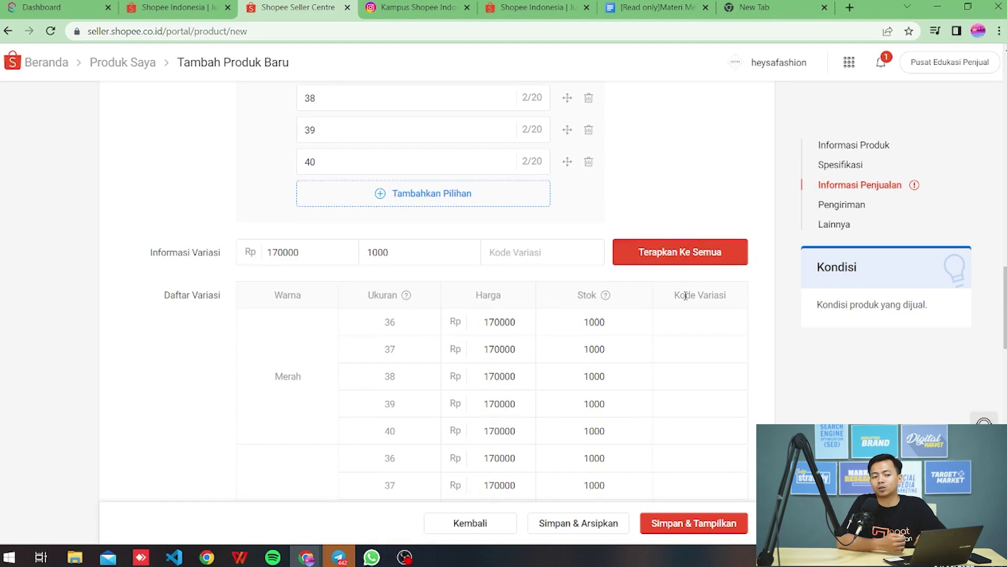
{"action": "scroll", "coordinate": [457, 340], "scroll_direction": "down", "scroll_amount": 15}
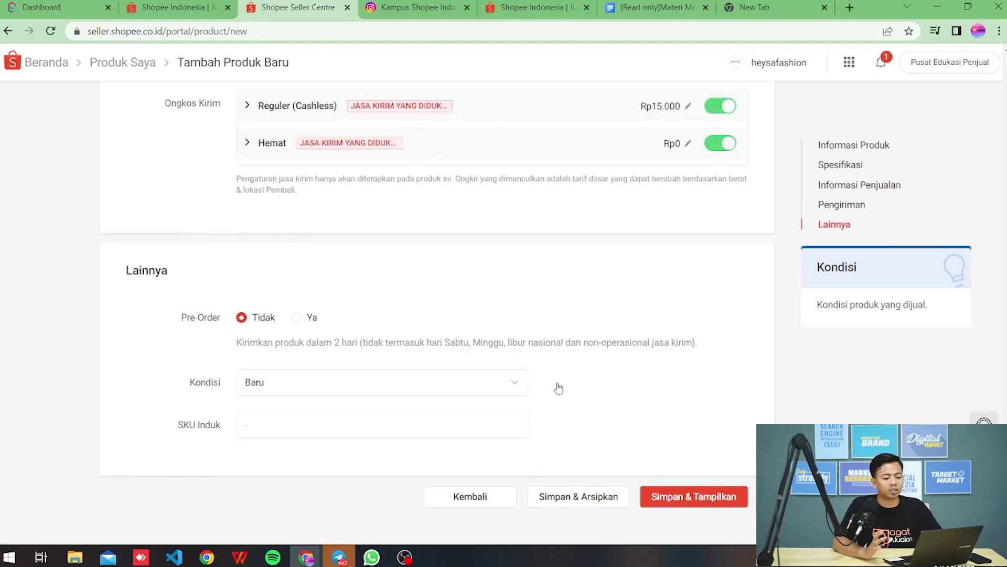
{"action": "left_click", "coordinate": [696, 498]}
- Open the public product page (Tampilan Produk) of the Sandal Lip On wanita Warna Warni listing from the product list
{"action": "scroll", "coordinate": [393, 290], "scroll_direction": "down", "scroll_amount": 4}
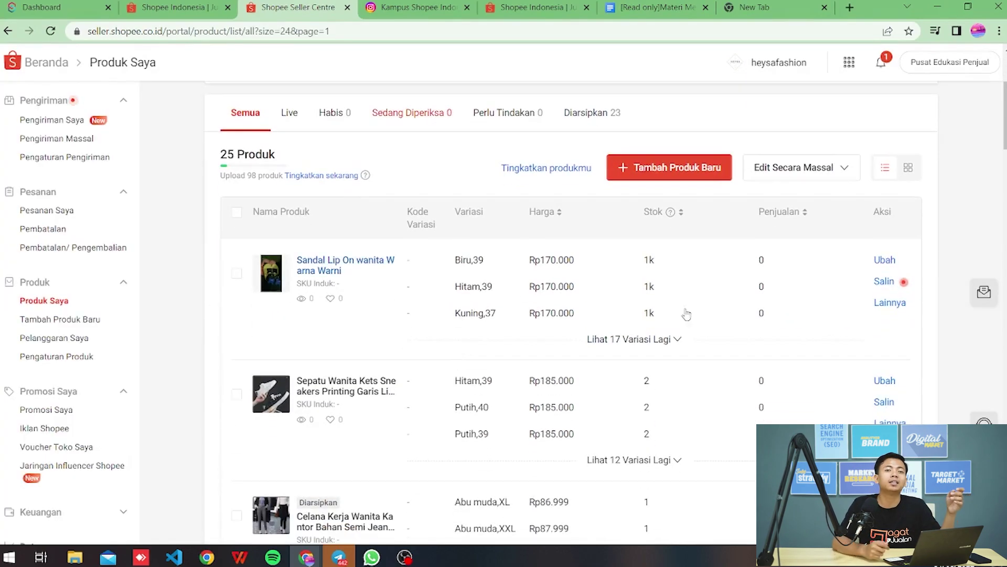
{"action": "left_click", "coordinate": [885, 304]}
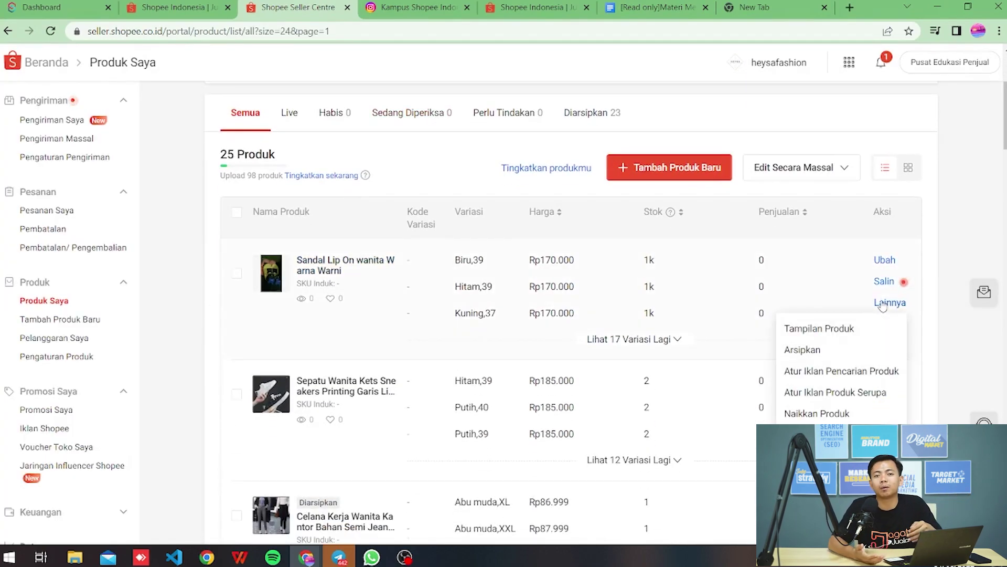
{"action": "left_click", "coordinate": [864, 329]}
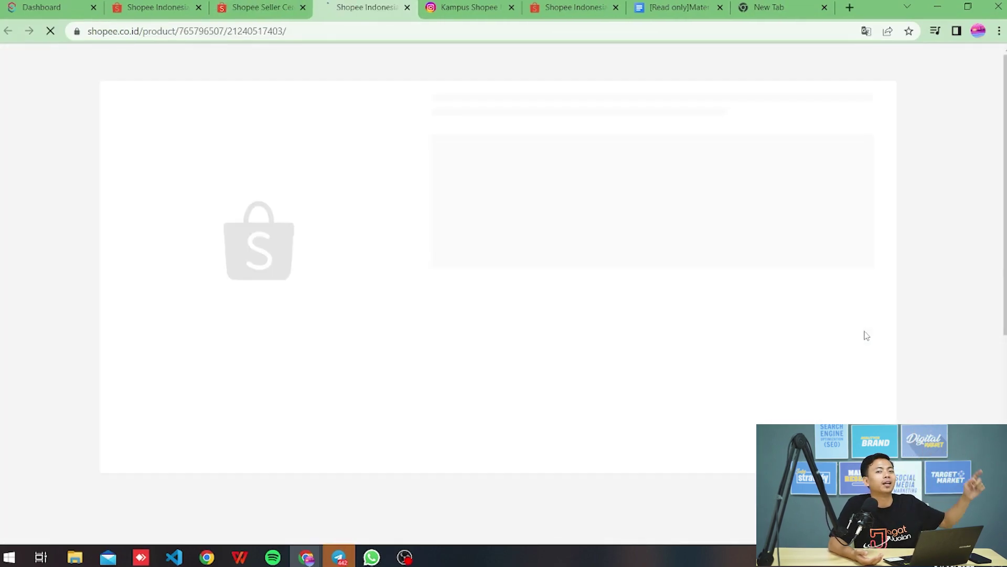